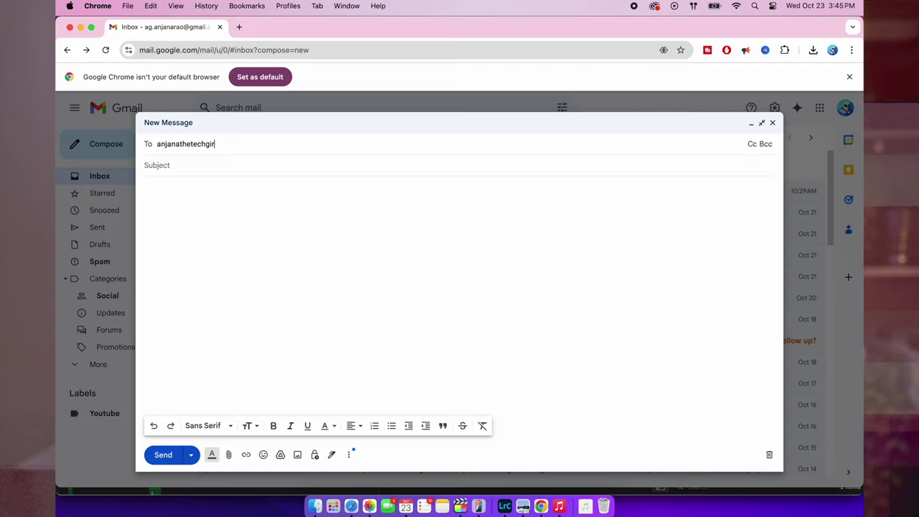
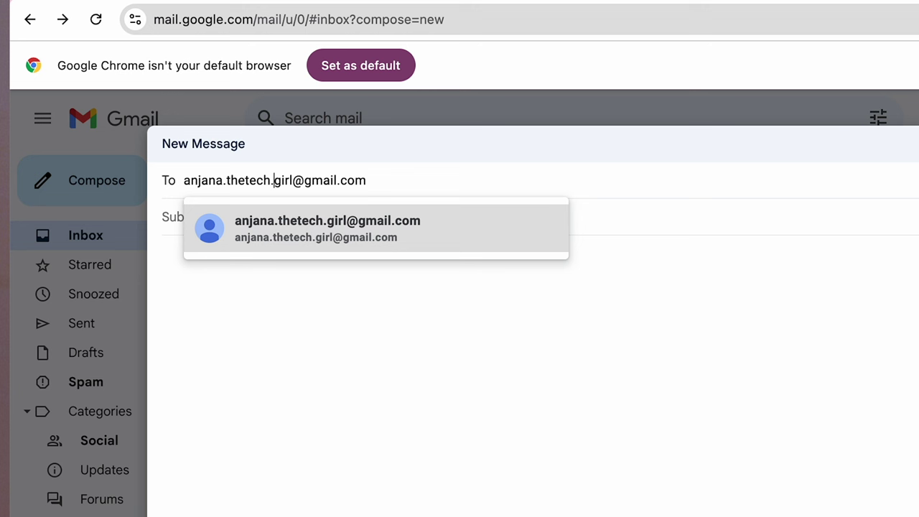
{"action": "left_click", "coordinate": [401, 181]}
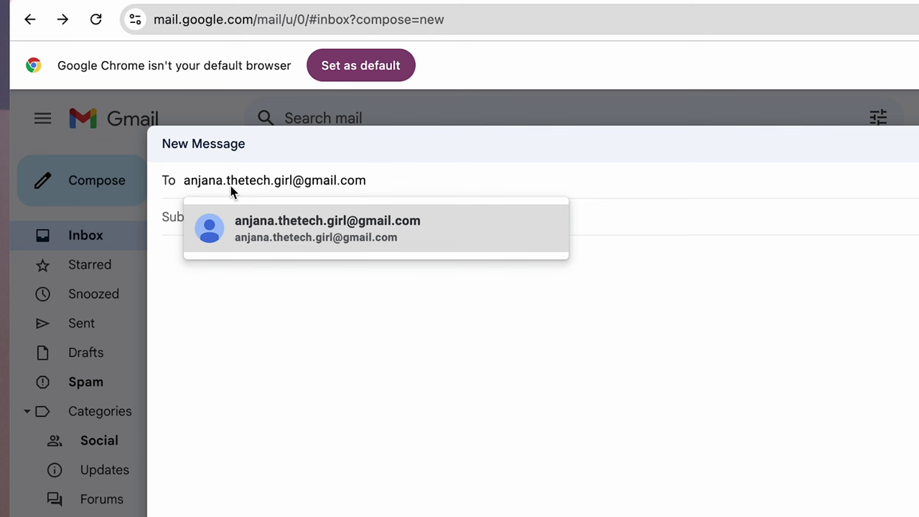
{"action": "key", "text": "BackSpace"}
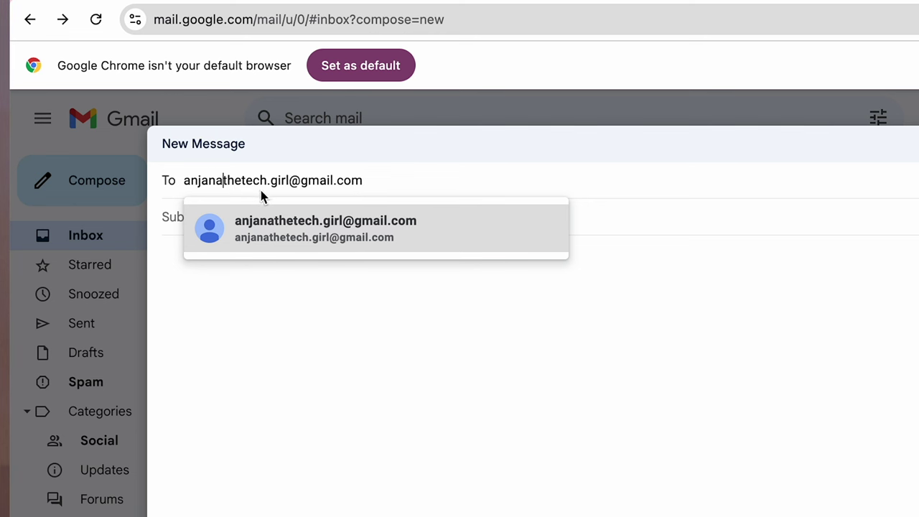
{"action": "left_click", "coordinate": [269, 187]}
{"action": "key", "text": "BackSpace"}
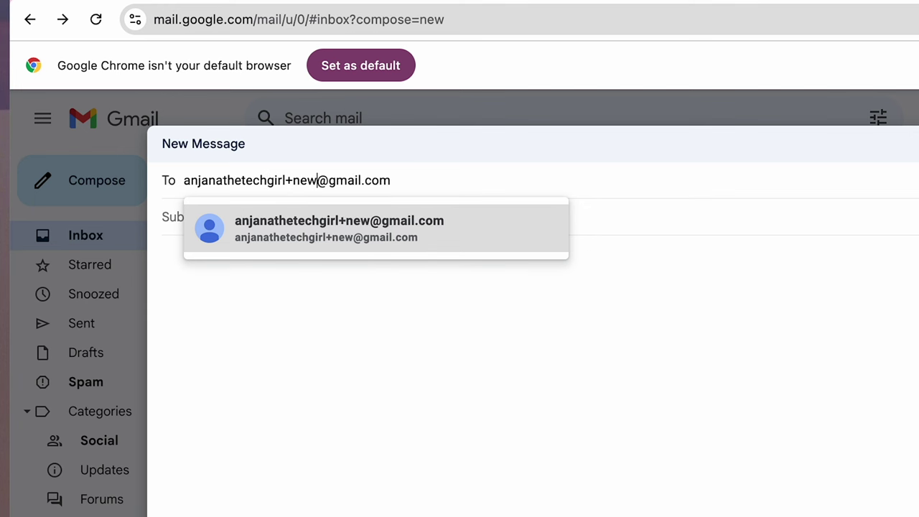
{"action": "type", "text": "rktimes"}
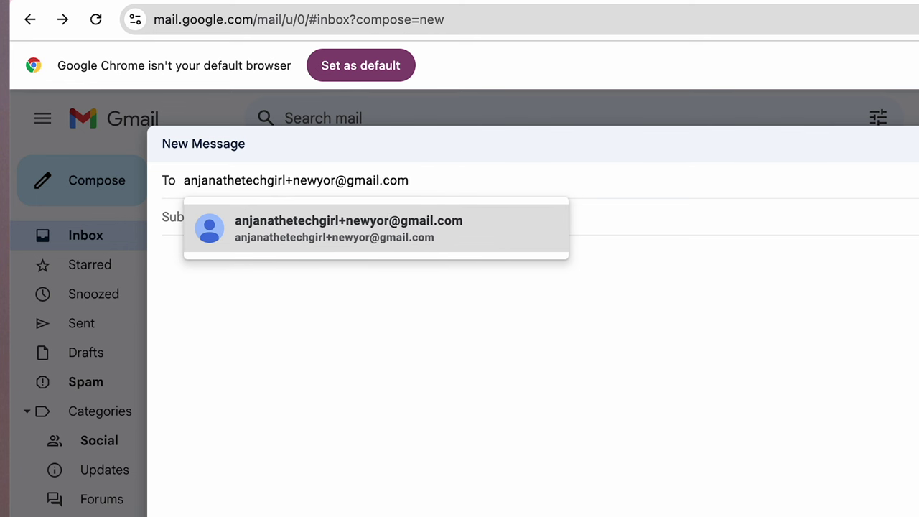
{"action": "type", "text": "uber"}
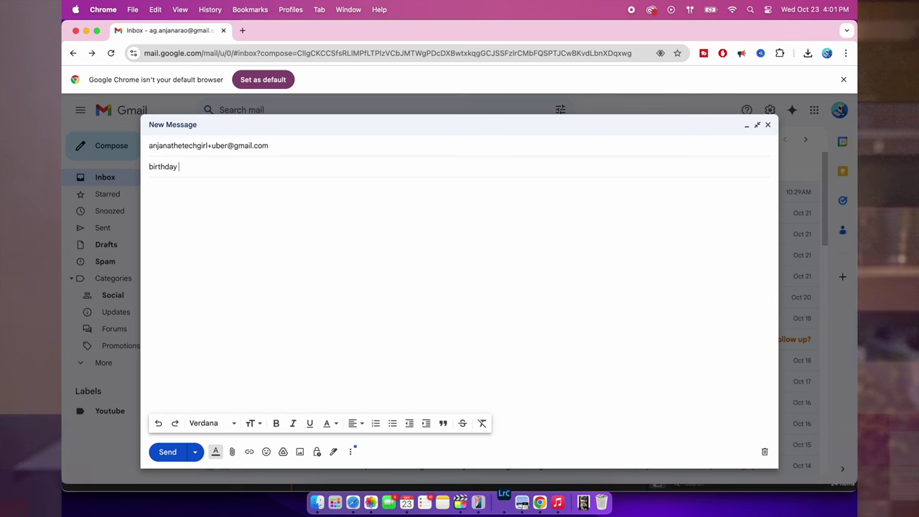
- Give the email subject 'birthday party' and body 'hi', and schedule it for Monday 8:00 AM
{"action": "type", "text": "ty"}
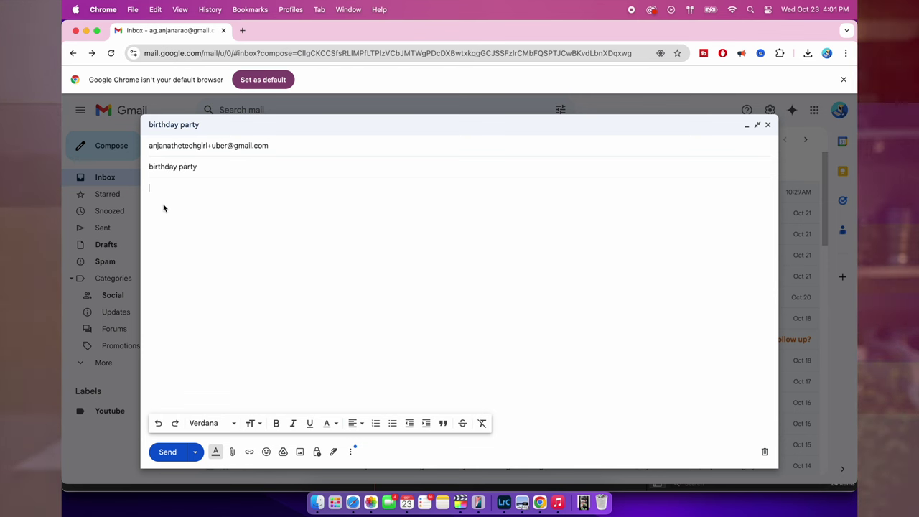
{"action": "type", "text": "hi"}
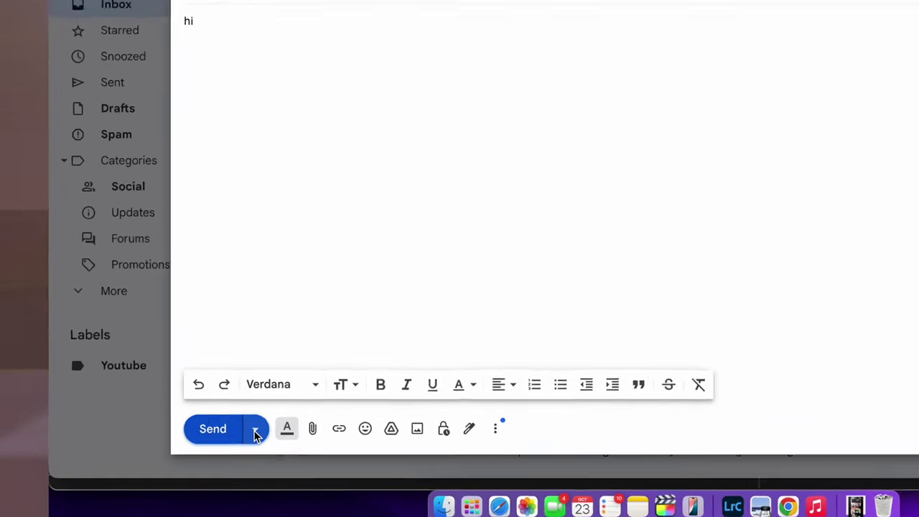
{"action": "left_click", "coordinate": [195, 453]}
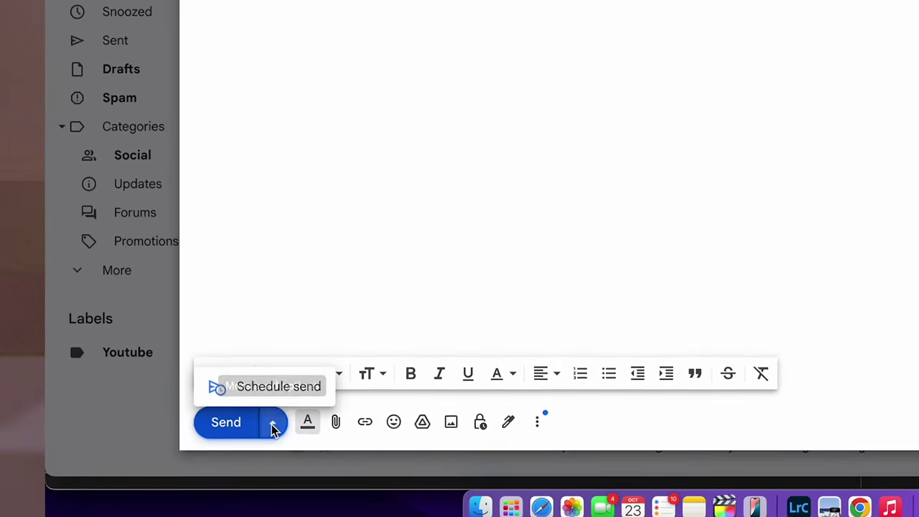
{"action": "left_click", "coordinate": [265, 387]}
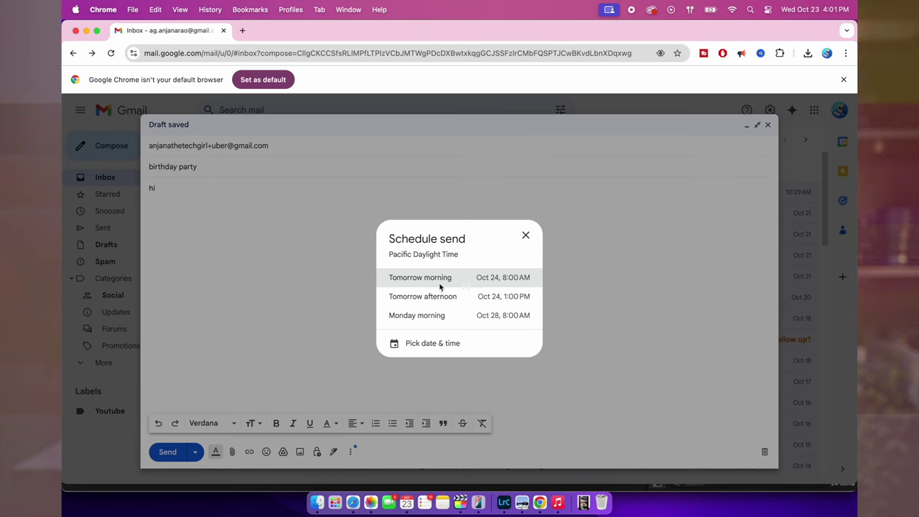
{"action": "left_click", "coordinate": [496, 315]}
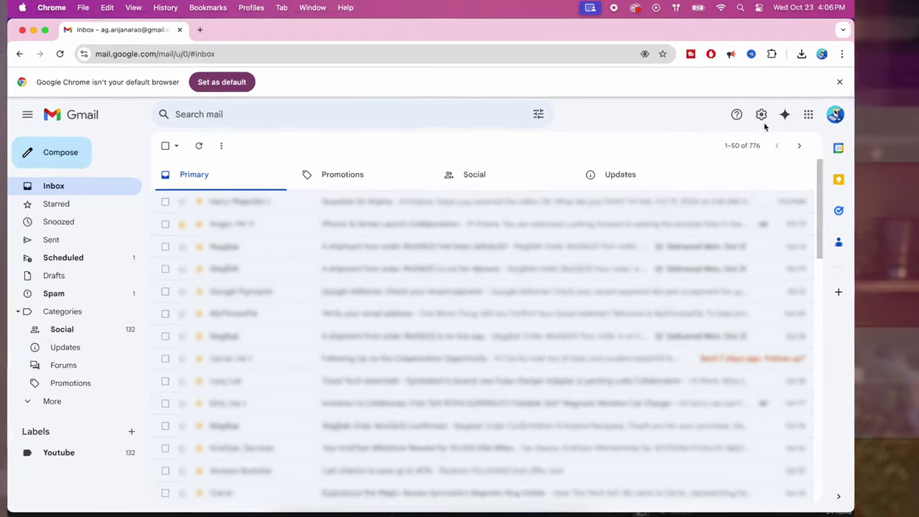
- Check the Undo Send period on the general settings page, then return to the inbox
{"action": "left_click", "coordinate": [770, 110]}
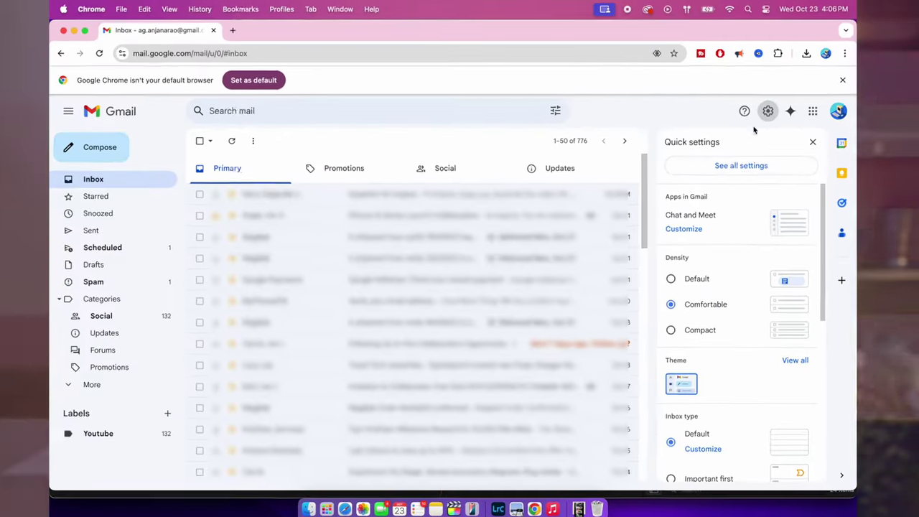
{"action": "left_click", "coordinate": [650, 235]}
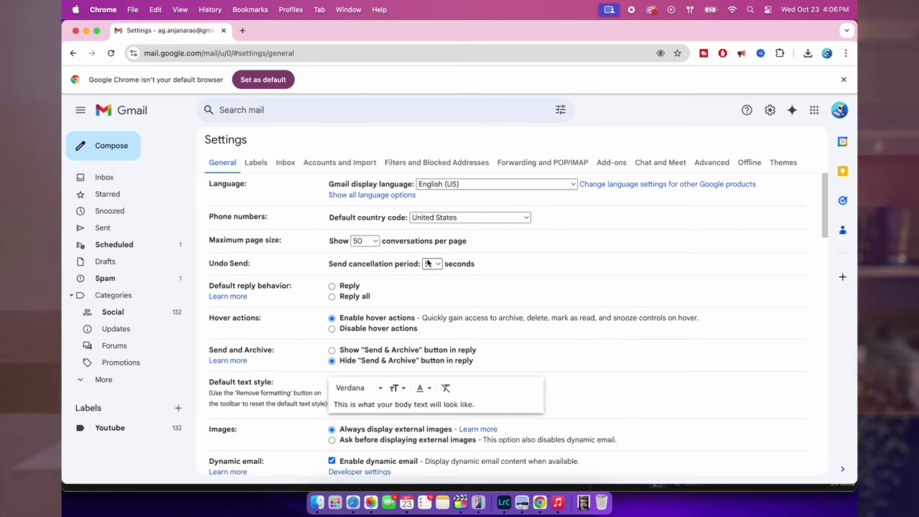
{"action": "left_click", "coordinate": [151, 181]}
- Send a blank, subject-less test message to a suggested contact
{"action": "left_click", "coordinate": [123, 156]}
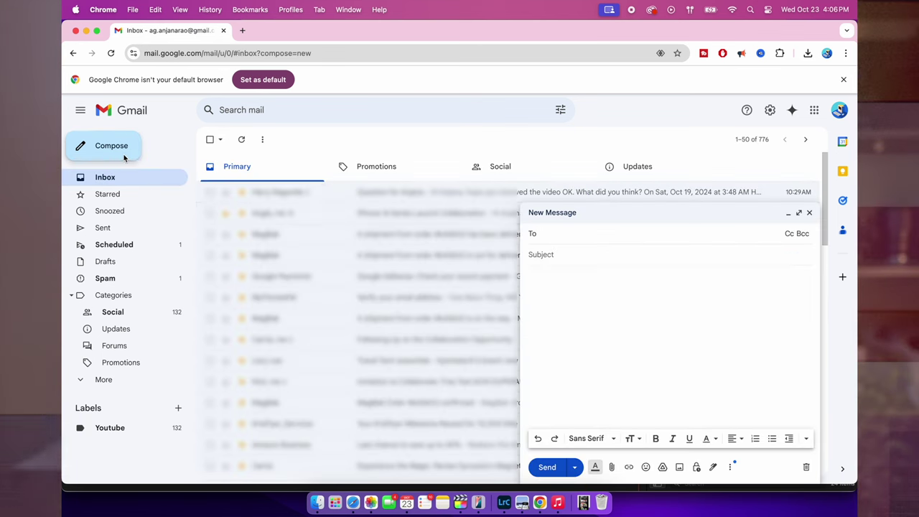
{"action": "type", "text": "anj"}
{"action": "key", "text": "Return"}
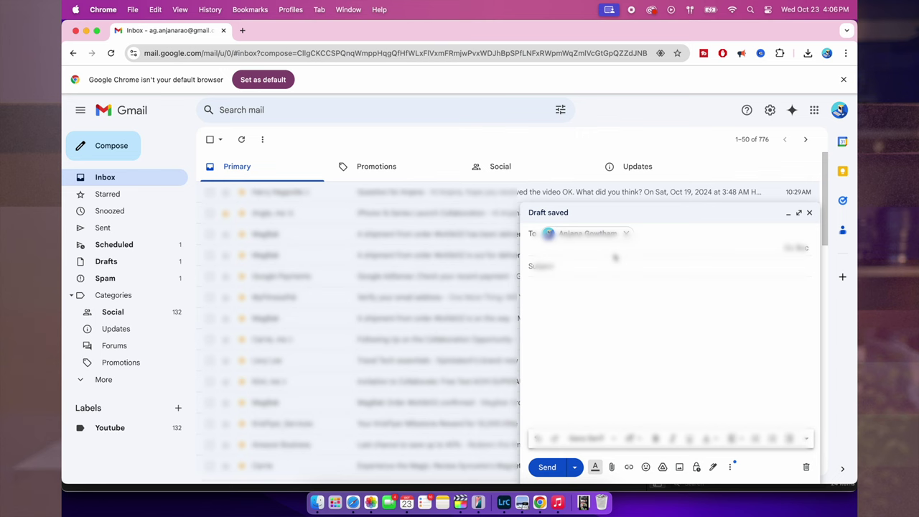
{"action": "left_click", "coordinate": [549, 468]}
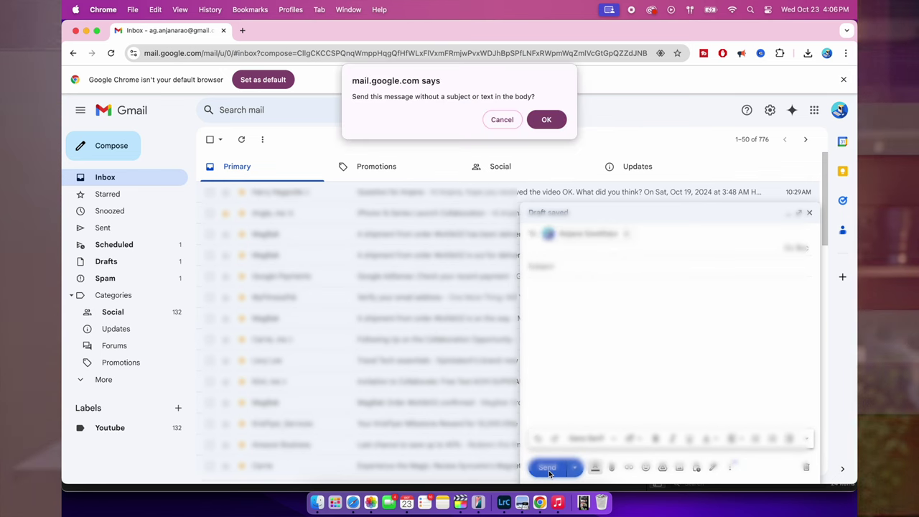
{"action": "left_click", "coordinate": [547, 117]}
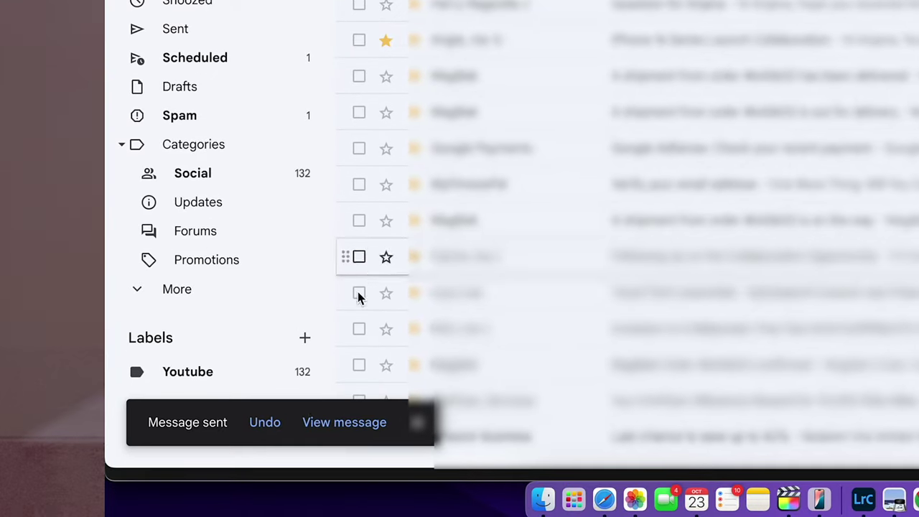
- Undo the test send and look through the Promotions and Social tabs
{"action": "left_click", "coordinate": [265, 435]}
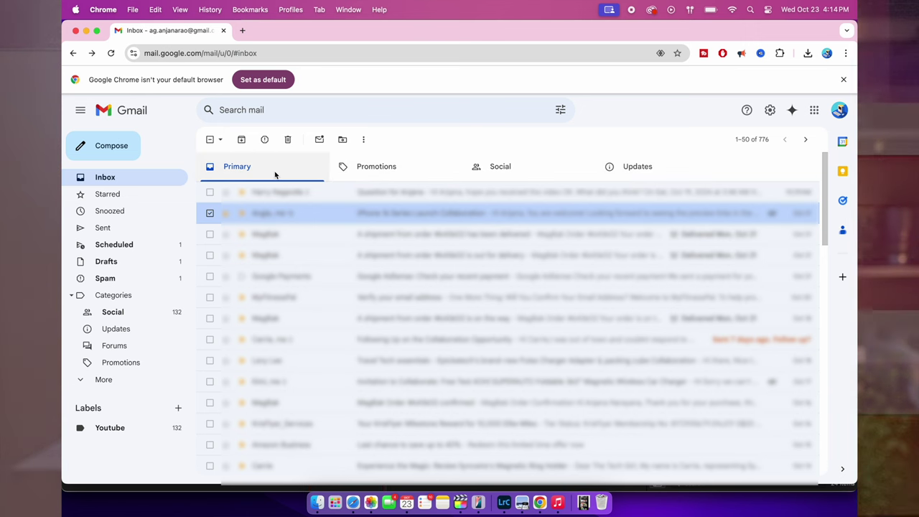
{"action": "left_click", "coordinate": [383, 171]}
{"action": "left_click", "coordinate": [502, 175]}
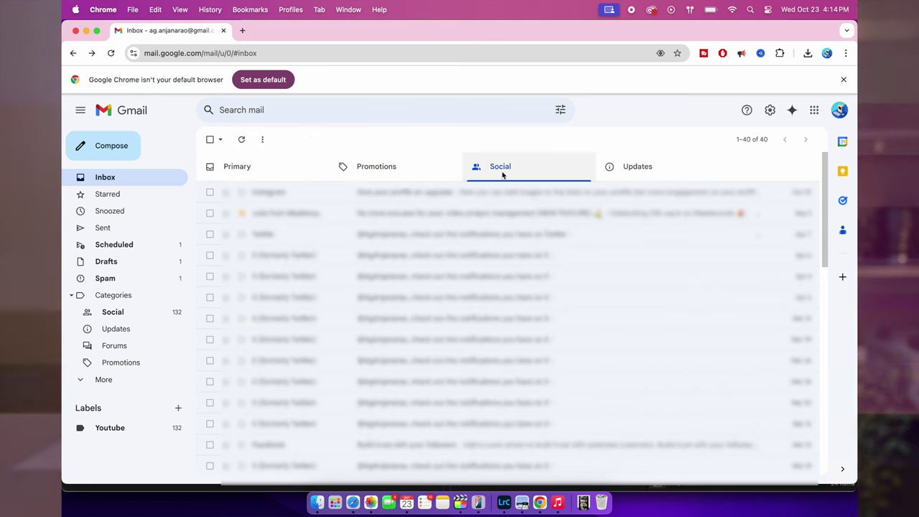
- Move the second Primary conversation into the Promotions tab
{"action": "left_click", "coordinate": [311, 169]}
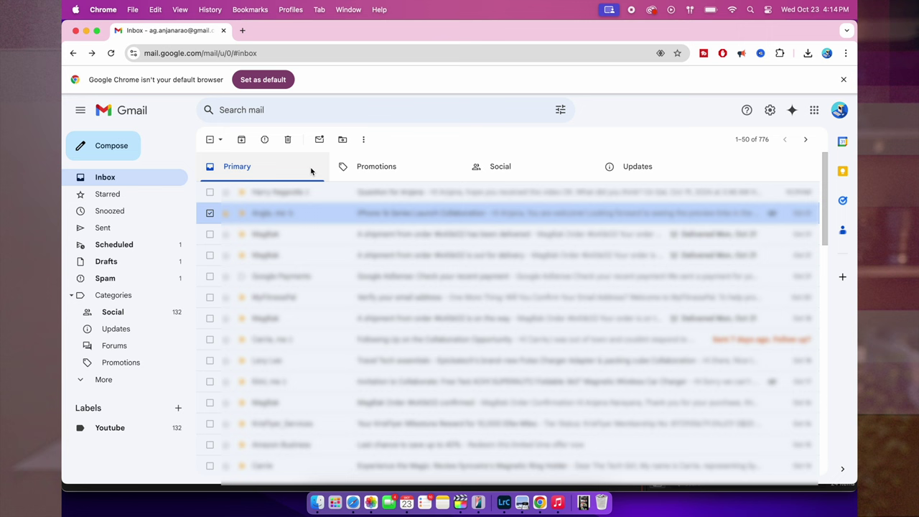
{"action": "right_click", "coordinate": [507, 212]}
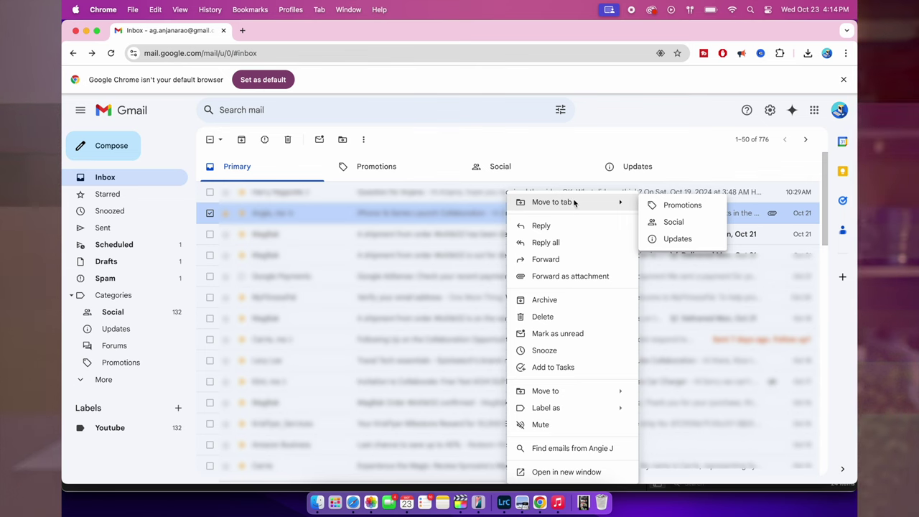
{"action": "left_click", "coordinate": [669, 212]}
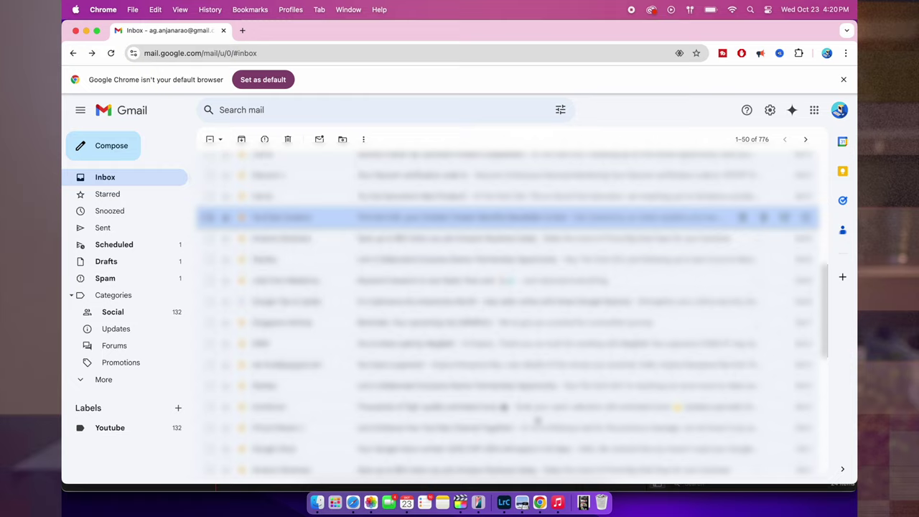
{"action": "scroll", "coordinate": [537, 422], "scroll_direction": "down", "scroll_amount": 1}
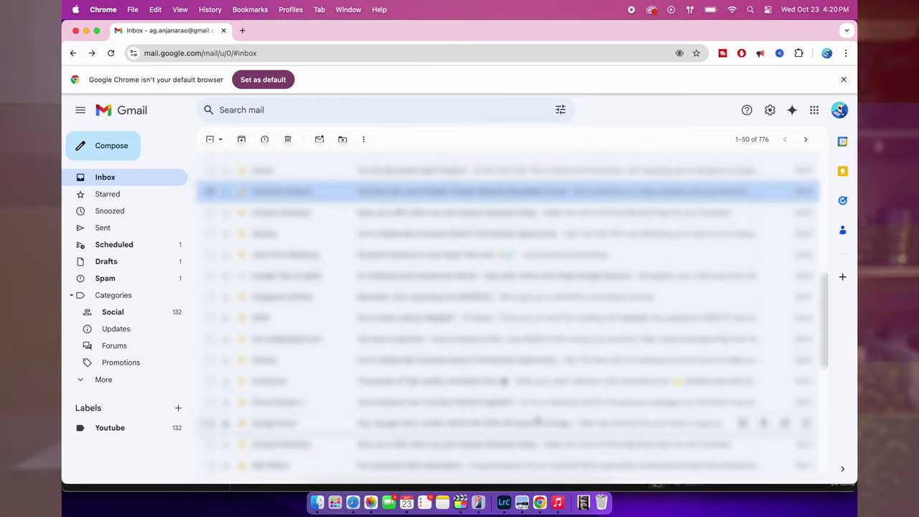
- From the YouTube Creators email's right-click menu, start a new label named 'You…'
{"action": "right_click", "coordinate": [537, 196]}
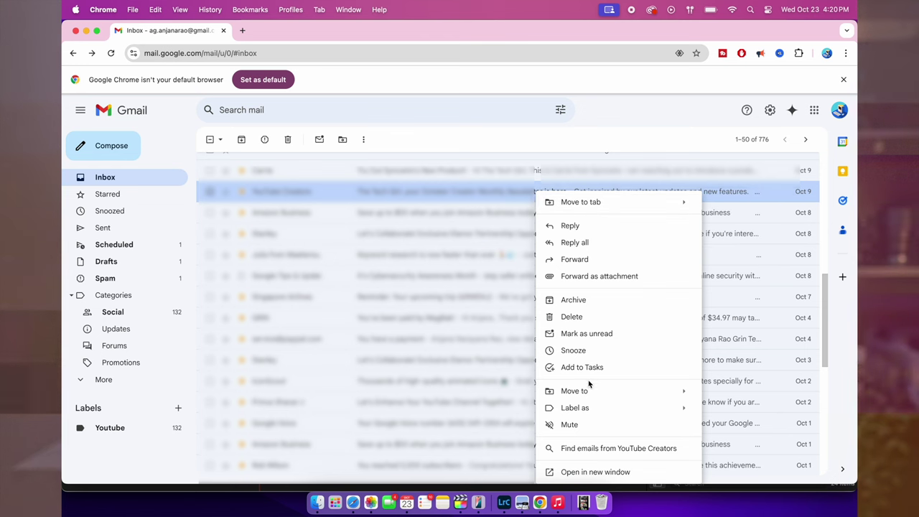
{"action": "mouse_move", "coordinate": [580, 407]}
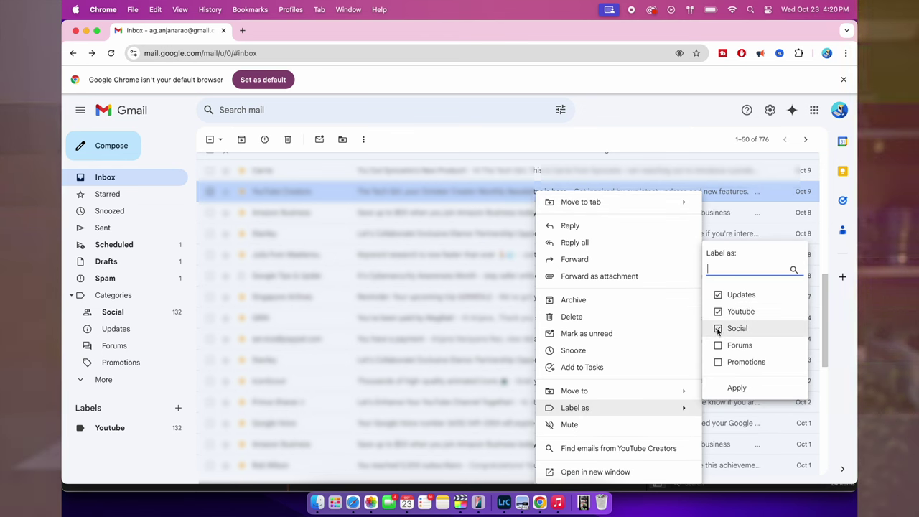
{"action": "right_click", "coordinate": [487, 195]}
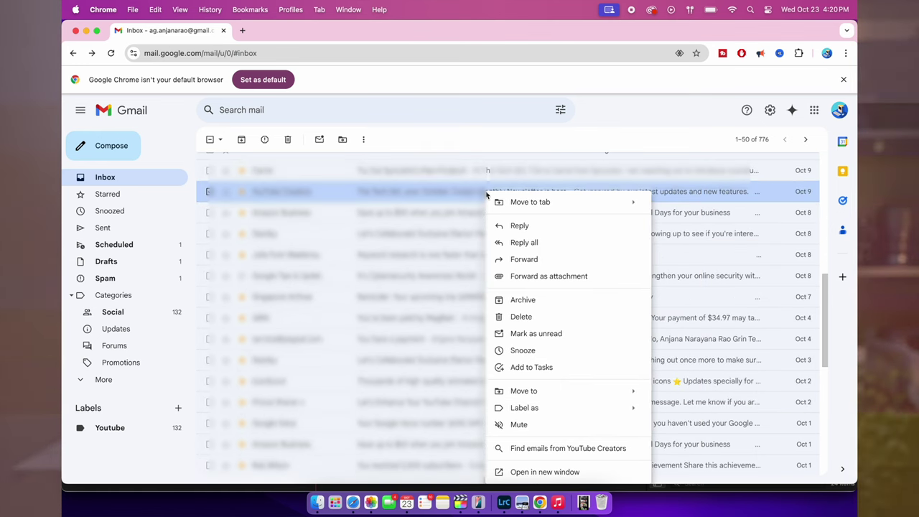
{"action": "mouse_move", "coordinate": [523, 407]}
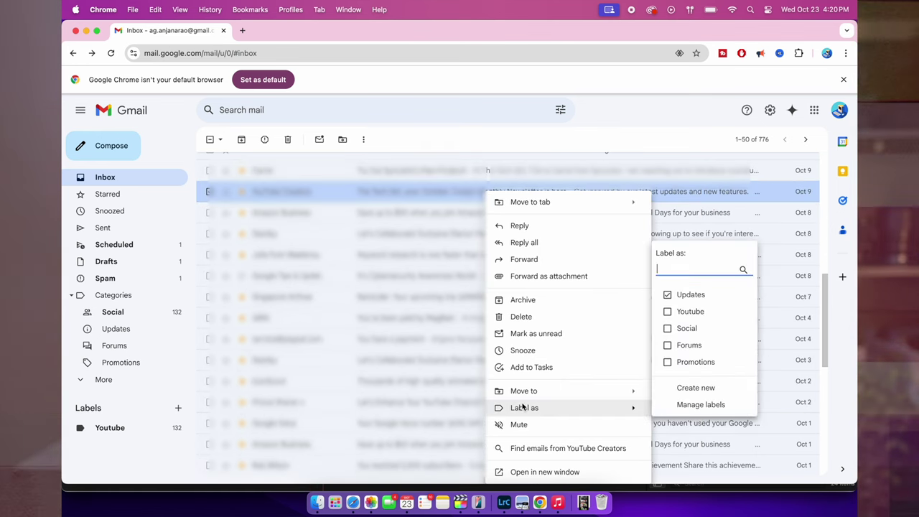
{"action": "left_click", "coordinate": [683, 388]}
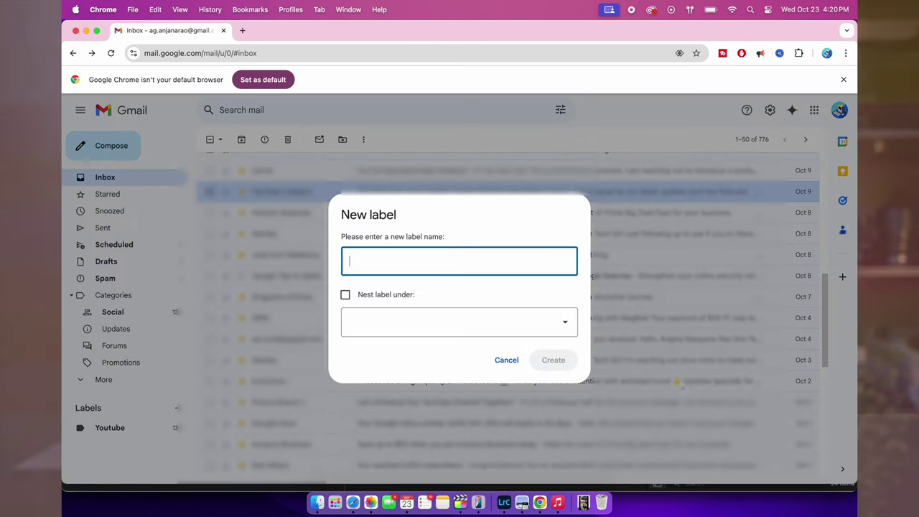
{"action": "type", "text": "Y"}
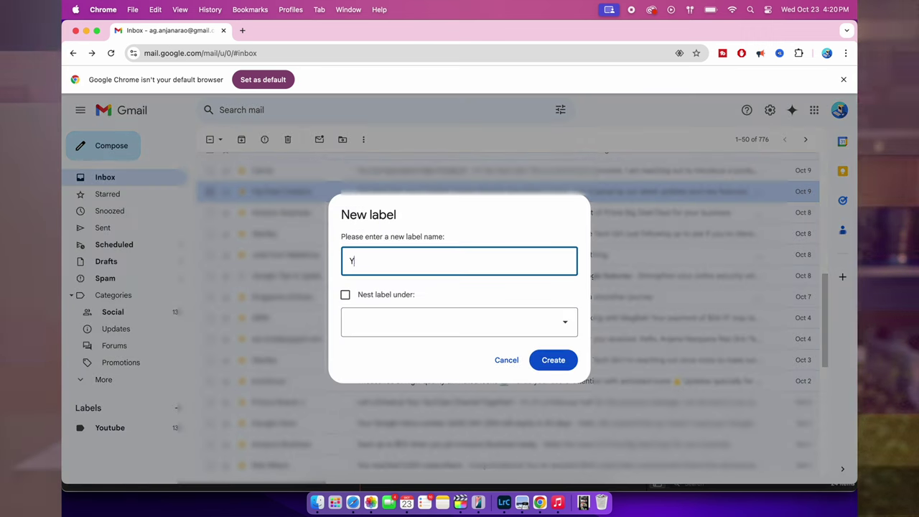
{"action": "type", "text": "ou"}
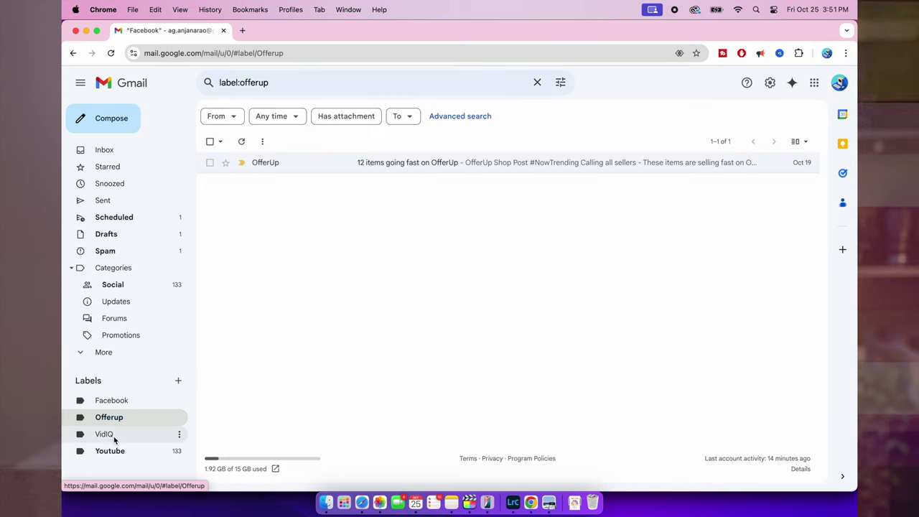
- Open the Youtube label and delete all 50 conversations on the first page
{"action": "left_click", "coordinate": [112, 435]}
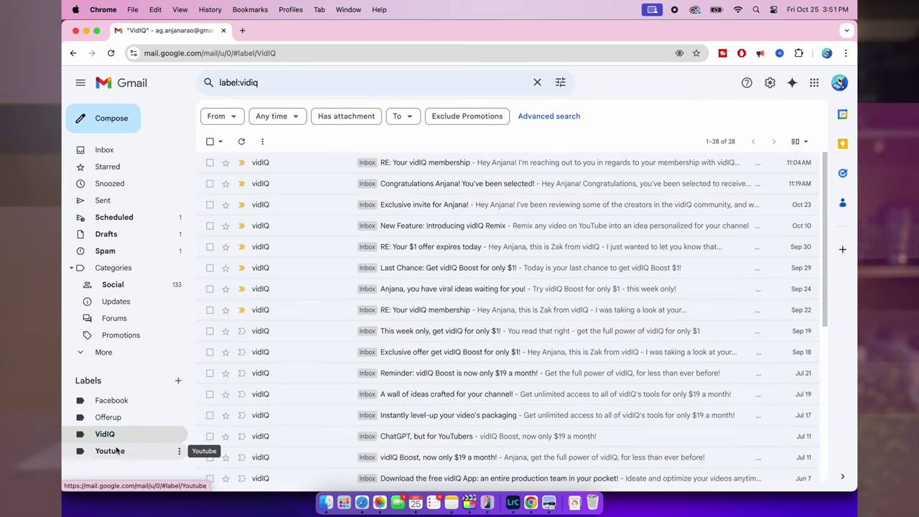
{"action": "left_click", "coordinate": [111, 450]}
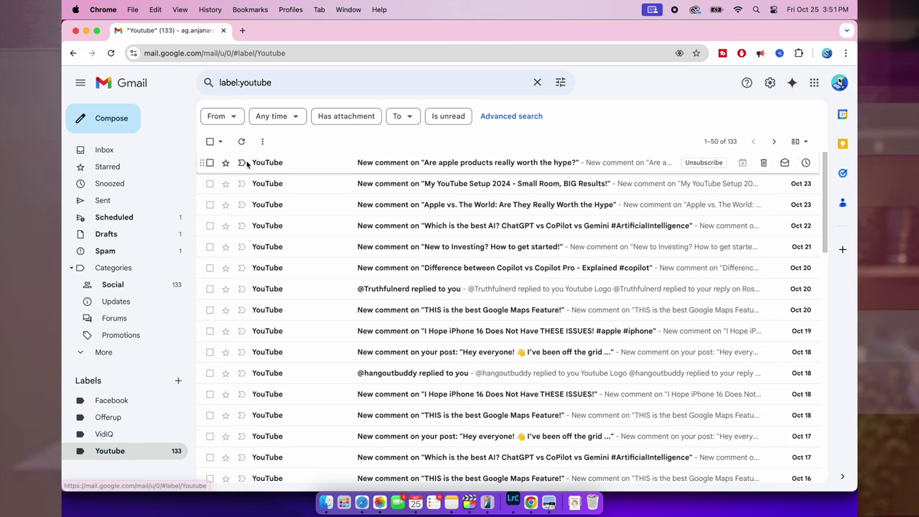
{"action": "left_click", "coordinate": [210, 141]}
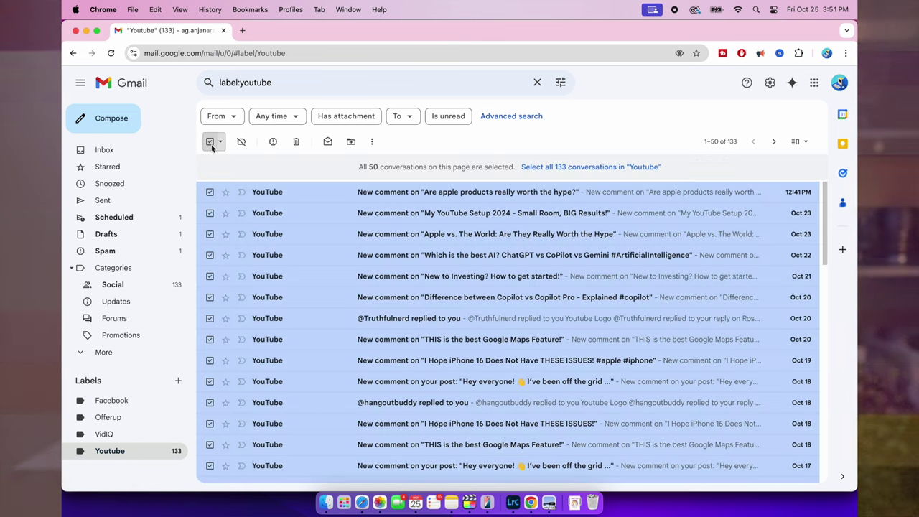
{"action": "left_click", "coordinate": [297, 143]}
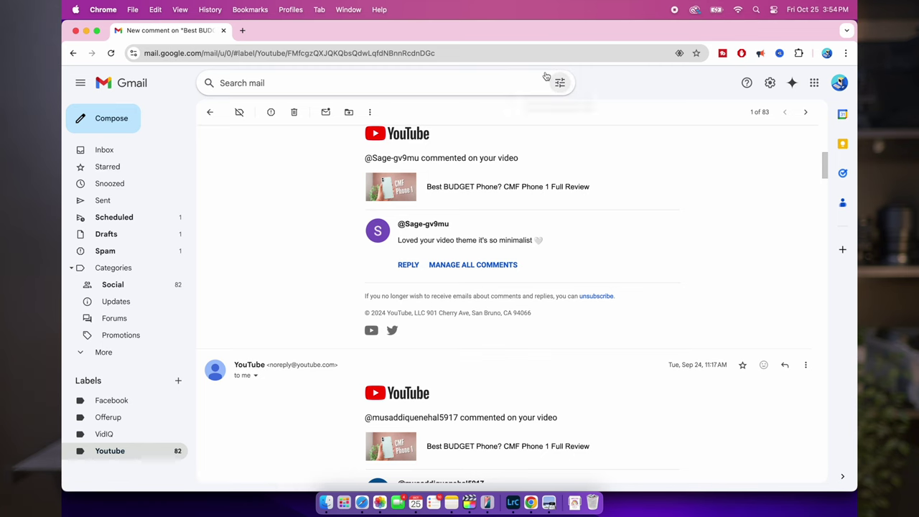
{"action": "left_click", "coordinate": [560, 84]}
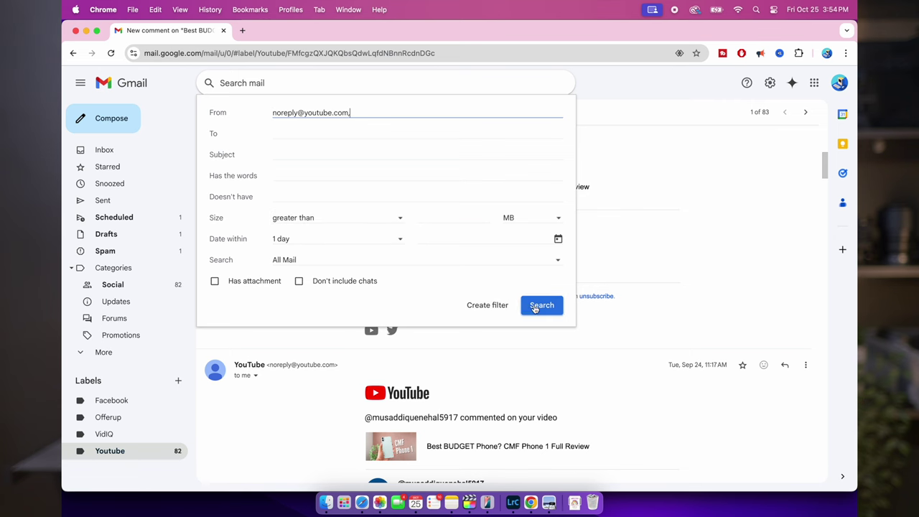
{"action": "left_click", "coordinate": [486, 306]}
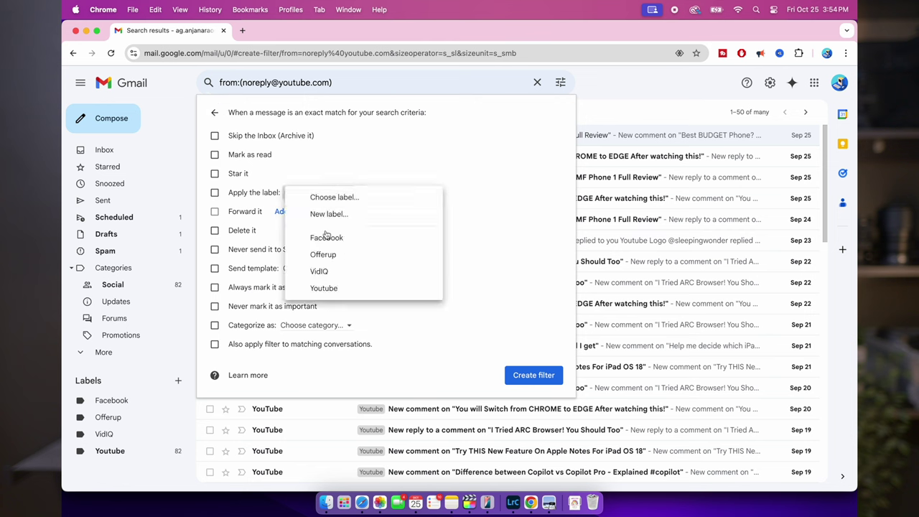
{"action": "left_click", "coordinate": [329, 288]}
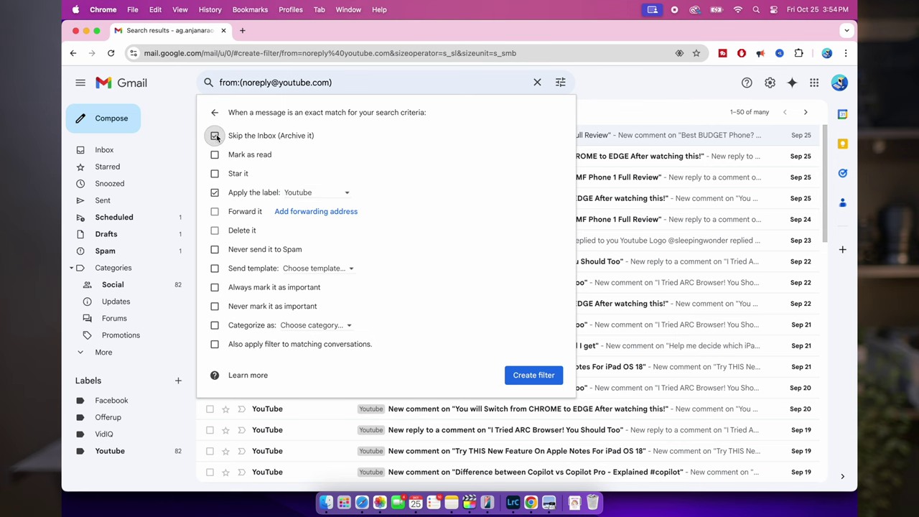
{"action": "left_click", "coordinate": [555, 379]}
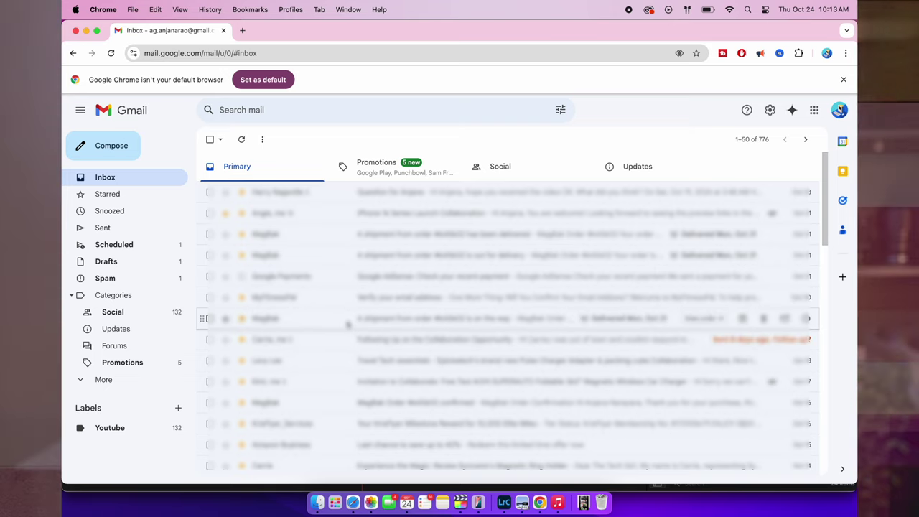
- Open the collaboration follow-up email and start a 'Filter messages like these' filter
{"action": "left_click", "coordinate": [356, 339]}
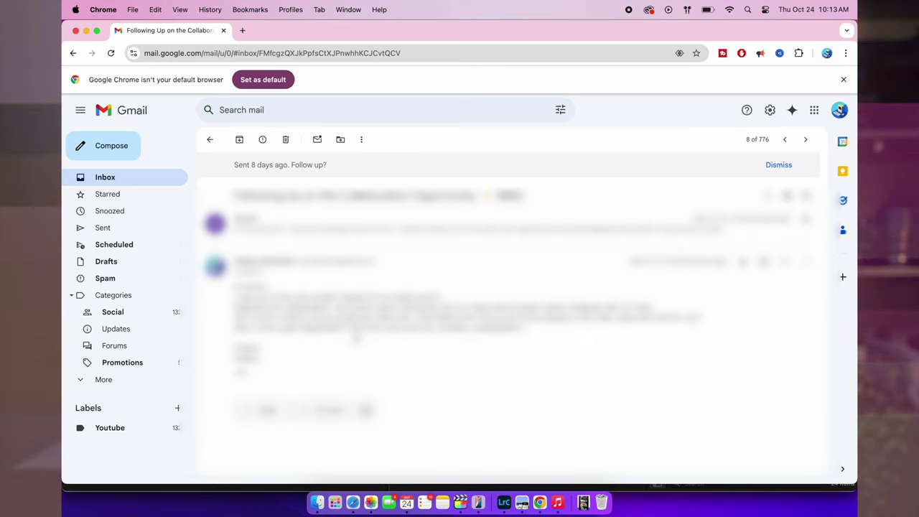
{"action": "left_click", "coordinate": [360, 139]}
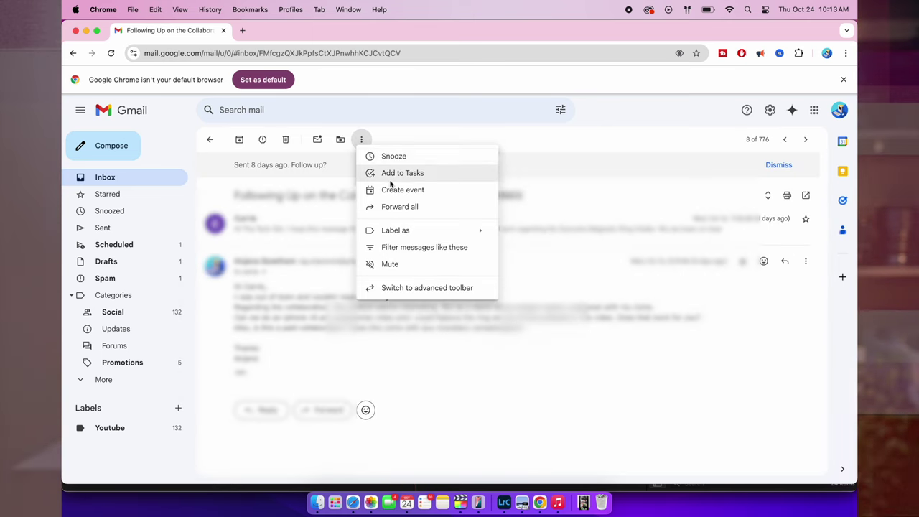
{"action": "left_click", "coordinate": [415, 250]}
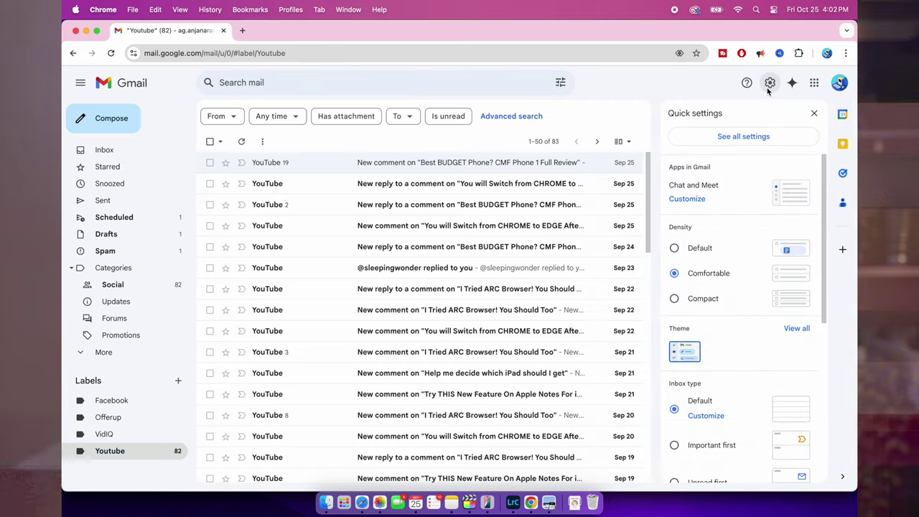
- Move the red star into the stars in use, save the settings, and star the CHROME to EDGE reply
{"action": "left_click", "coordinate": [747, 136]}
{"action": "scroll", "coordinate": [571, 345], "scroll_direction": "down", "scroll_amount": 10}
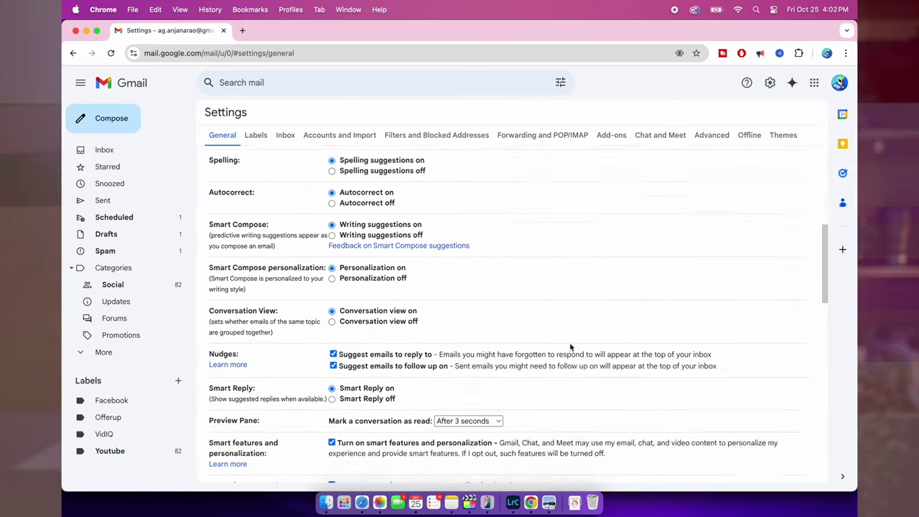
{"action": "scroll", "coordinate": [571, 347], "scroll_direction": "down", "scroll_amount": 10}
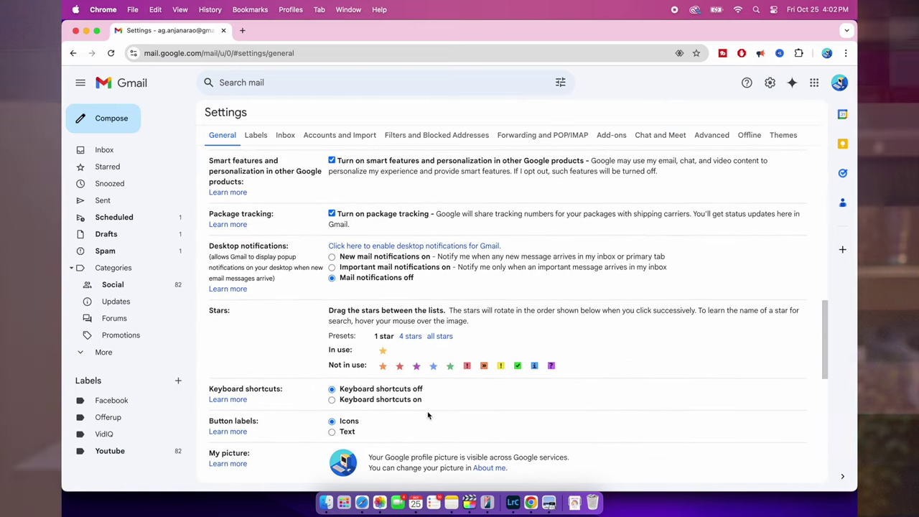
{"action": "left_click_drag", "start_coordinate": [400, 366], "coordinate": [400, 350]}
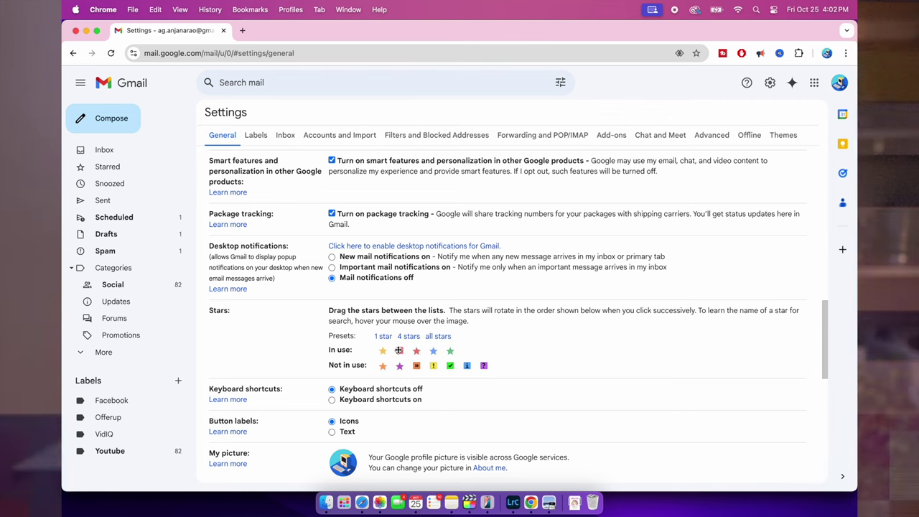
{"action": "scroll", "coordinate": [399, 352], "scroll_direction": "down", "scroll_amount": 1}
{"action": "scroll", "coordinate": [399, 352], "scroll_direction": "down", "scroll_amount": 10}
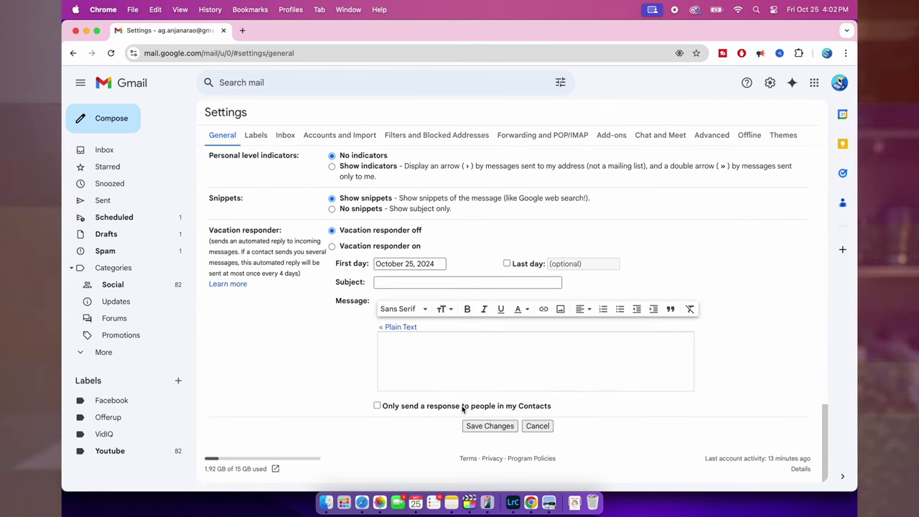
{"action": "left_click", "coordinate": [483, 425]}
{"action": "left_click", "coordinate": [225, 184]}
- Cycle the CHROME to EDGE reply's star to the red exclamation mark
{"action": "left_click", "coordinate": [226, 184]}
{"action": "left_click", "coordinate": [226, 183]}
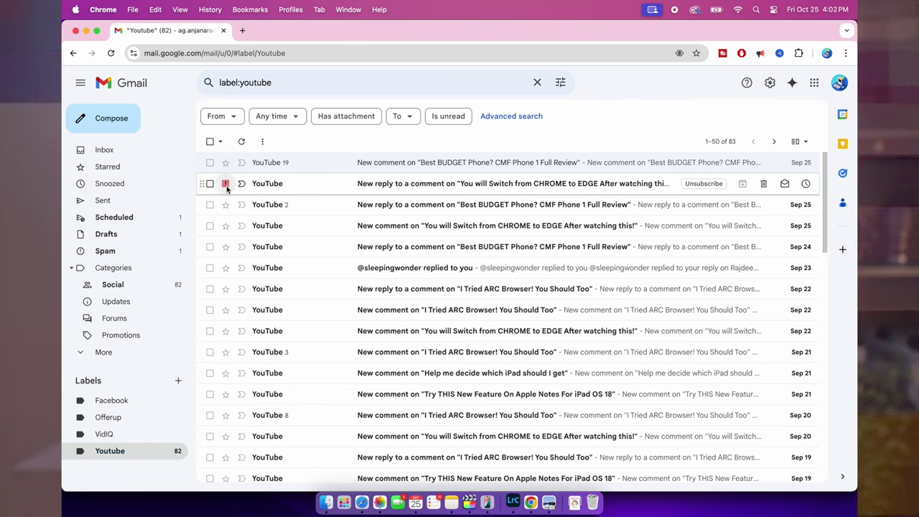
{"action": "left_click", "coordinate": [225, 183]}
- Search has:red-bang to confirm the red-bang starred email is found
{"action": "left_click", "coordinate": [297, 80]}
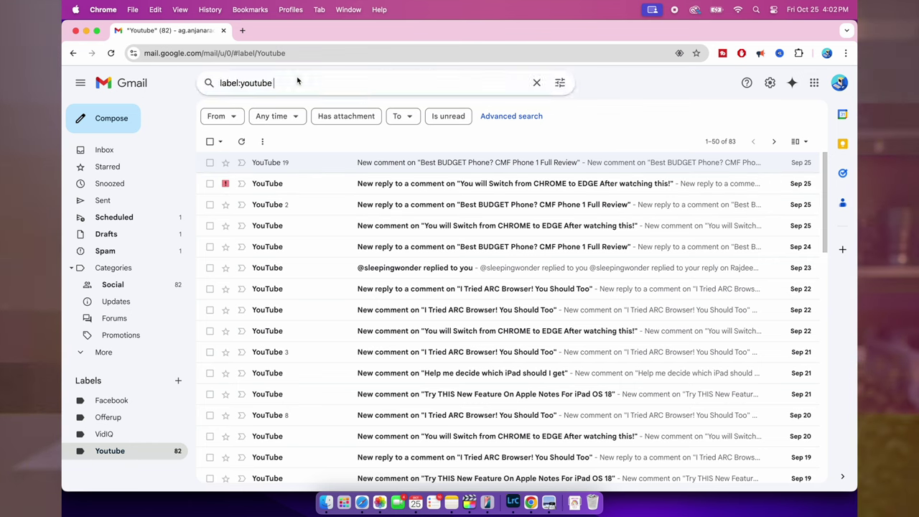
{"action": "key", "text": "super+a"}
{"action": "key", "text": "BackSpace"}
{"action": "type", "text": "has:re"}
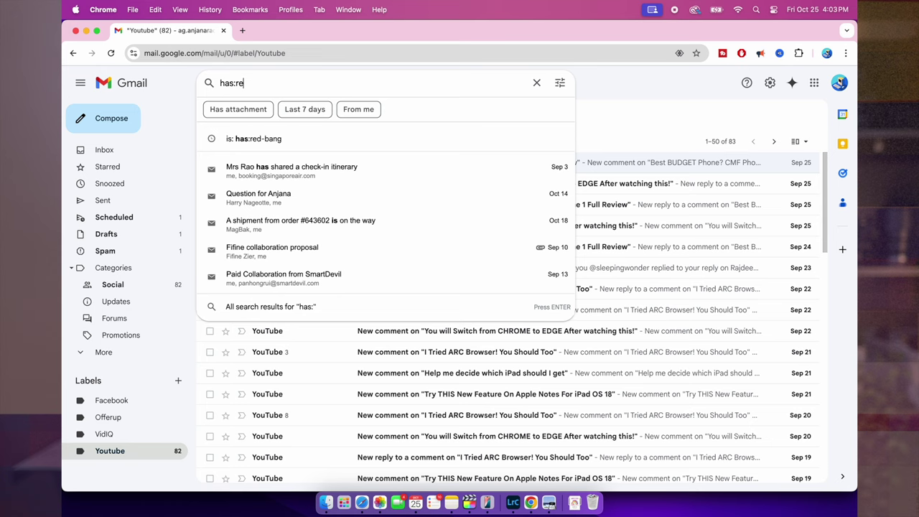
{"action": "type", "text": "d-bang"}
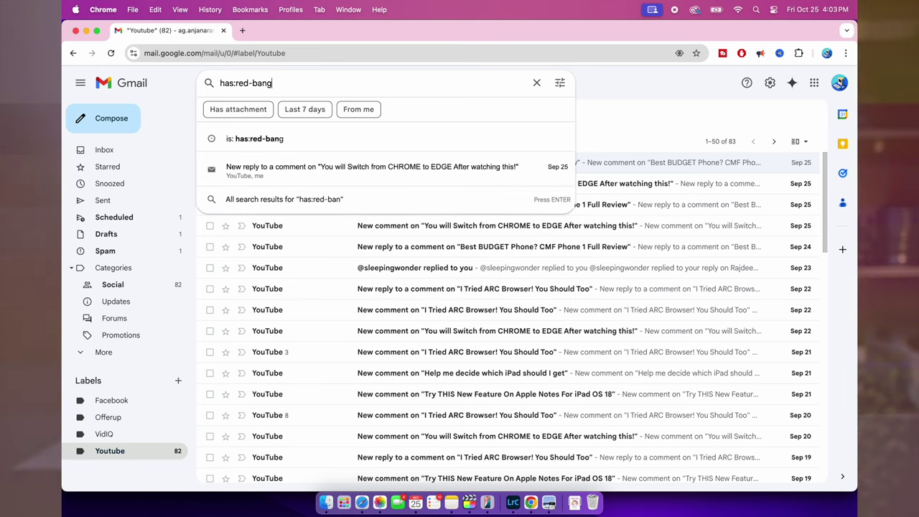
{"action": "key", "text": "Return"}
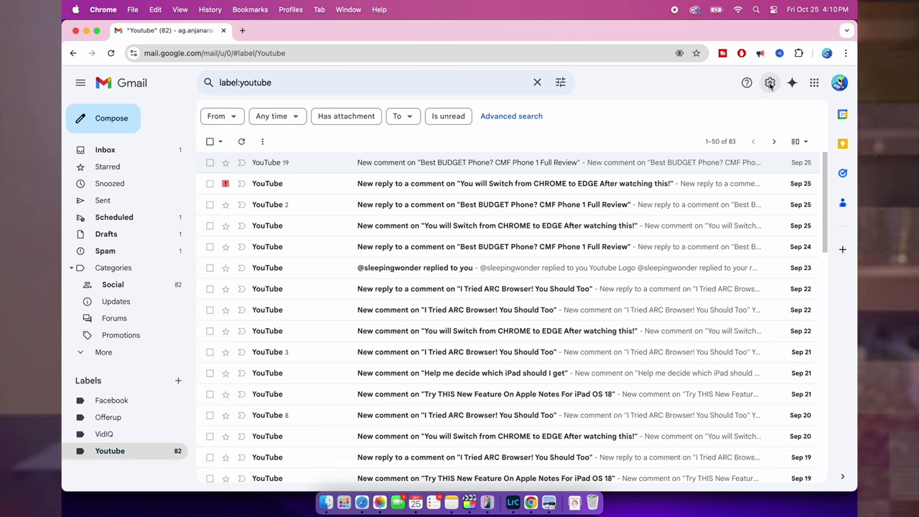
- Switch the inbox type to Multiple inboxes and open its section settings
{"action": "left_click", "coordinate": [770, 84]}
{"action": "scroll", "coordinate": [754, 359], "scroll_direction": "down", "scroll_amount": 5}
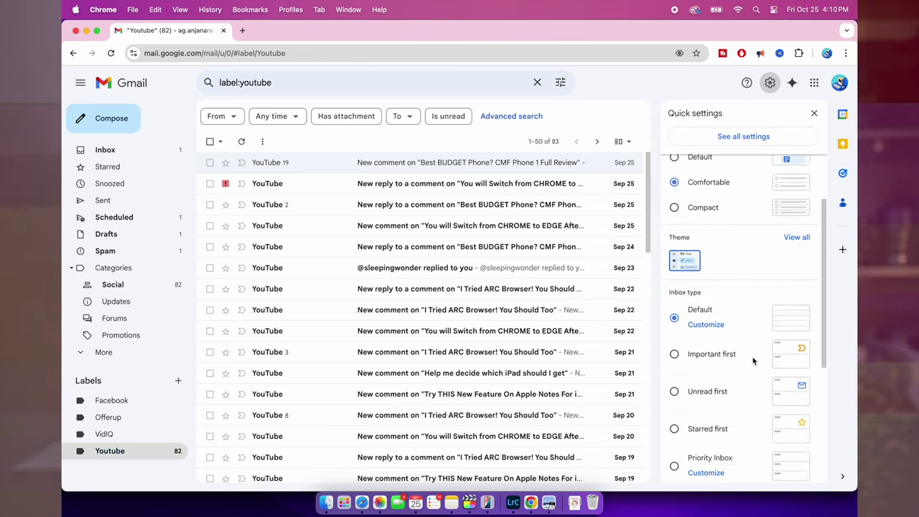
{"action": "left_click", "coordinate": [675, 403]}
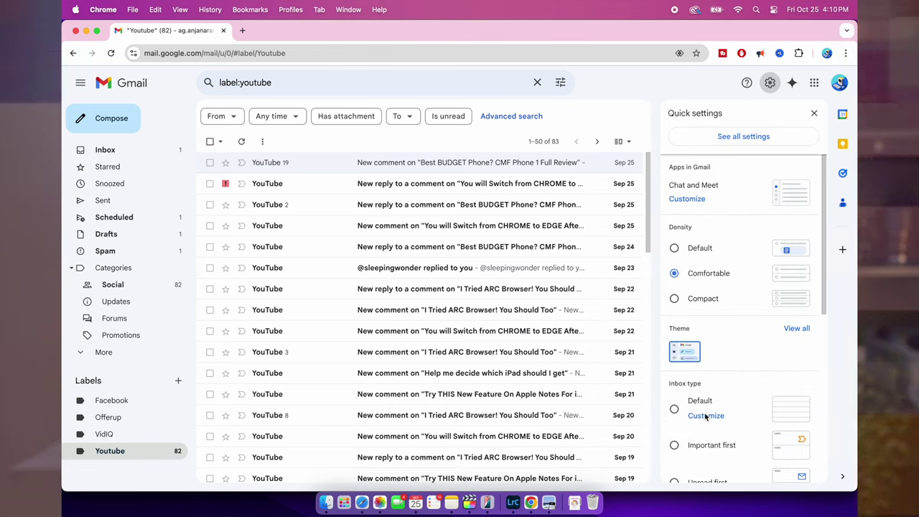
{"action": "scroll", "coordinate": [708, 413], "scroll_direction": "down", "scroll_amount": 2}
{"action": "scroll", "coordinate": [709, 429], "scroll_direction": "down", "scroll_amount": 1}
{"action": "left_click", "coordinate": [704, 433]}
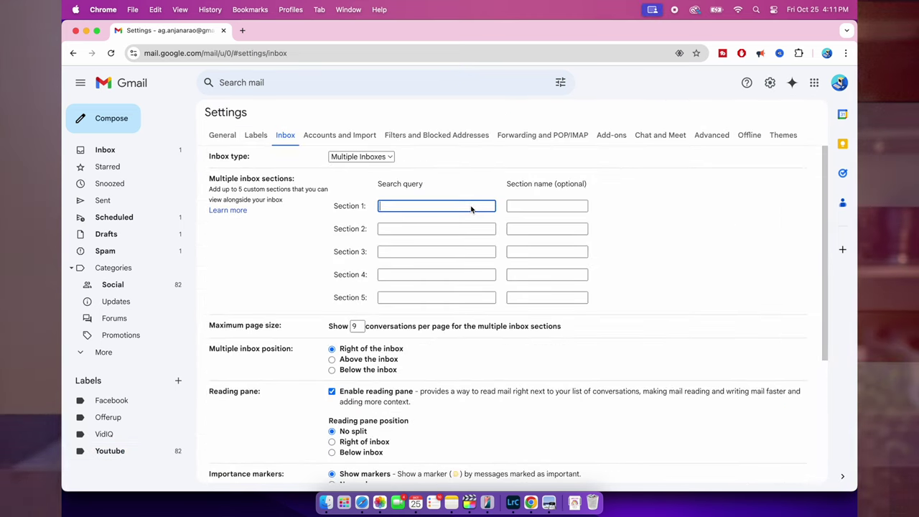
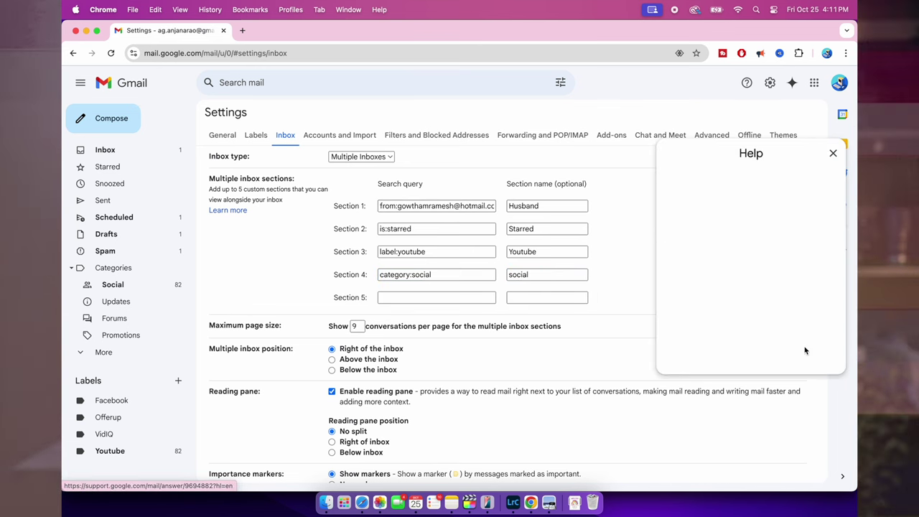
- Enter the husband's sender address as a section query and save the multiple-inbox settings
{"action": "scroll", "coordinate": [805, 351], "scroll_direction": "down", "scroll_amount": 10}
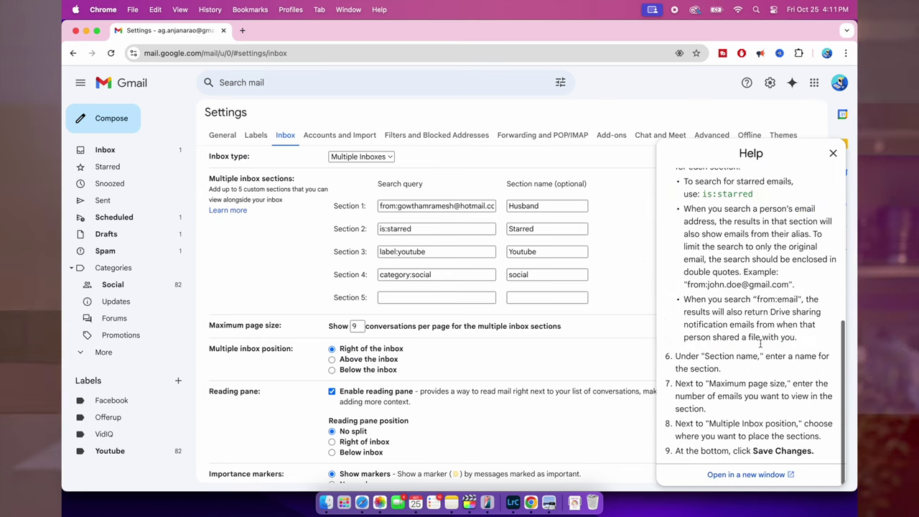
{"action": "scroll", "coordinate": [759, 344], "scroll_direction": "up", "scroll_amount": 10}
{"action": "left_click", "coordinate": [833, 153]}
{"action": "scroll", "coordinate": [718, 328], "scroll_direction": "down", "scroll_amount": 5}
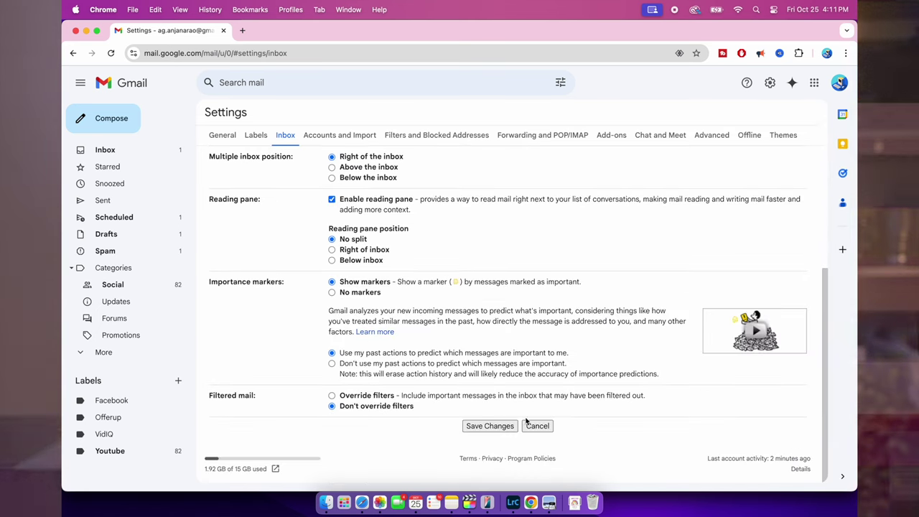
{"action": "left_click", "coordinate": [504, 427]}
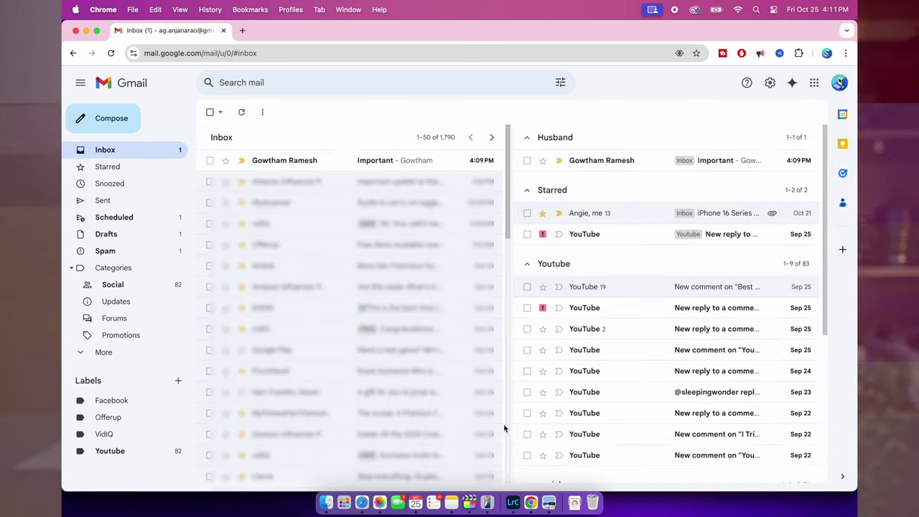
{"action": "scroll", "coordinate": [637, 364], "scroll_direction": "down", "scroll_amount": 3}
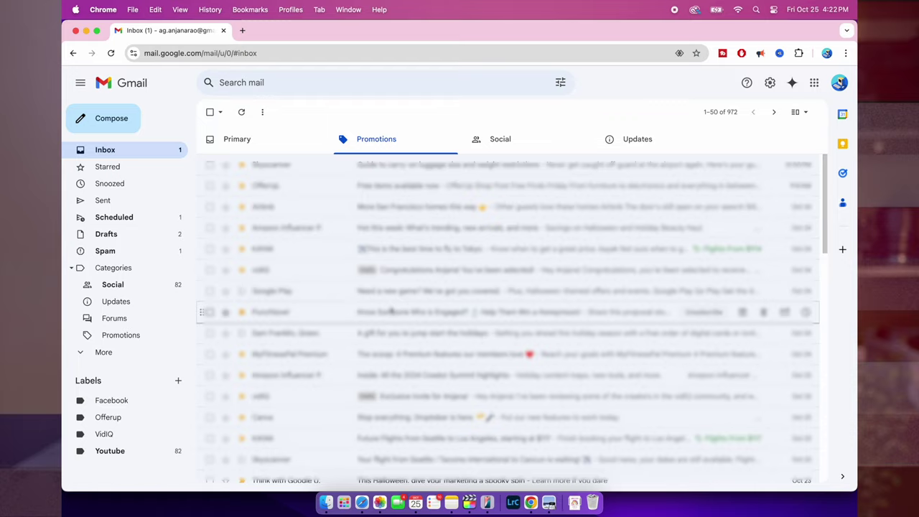
- Open the Punchbowl promotional email and unsubscribe from its mailing list
{"action": "left_click", "coordinate": [390, 311]}
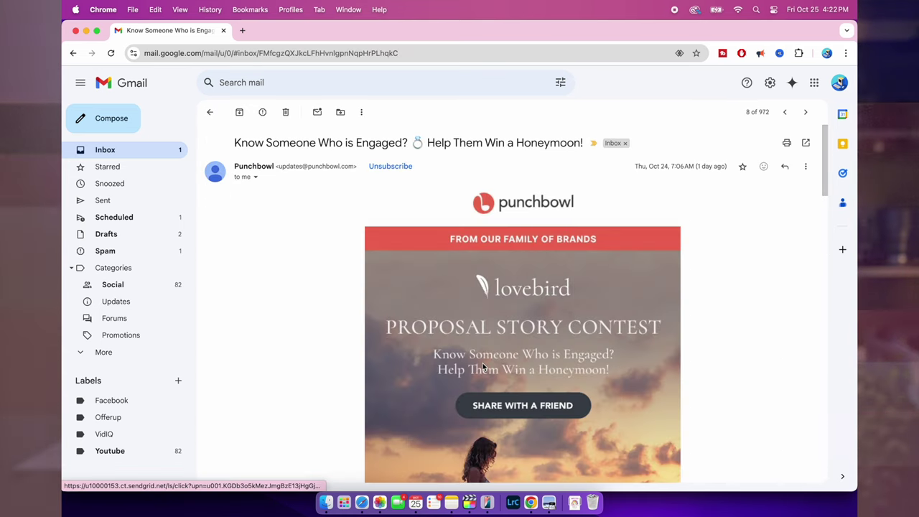
{"action": "scroll", "coordinate": [483, 366], "scroll_direction": "down", "scroll_amount": 15}
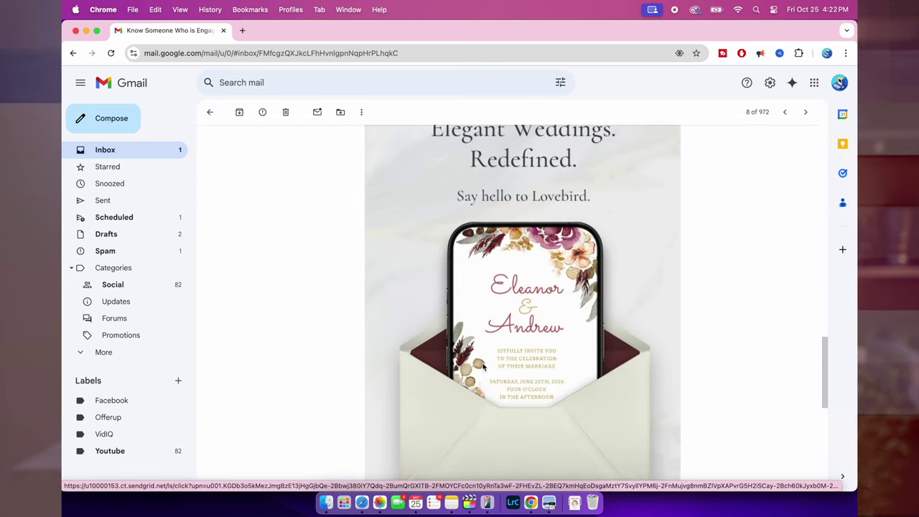
{"action": "scroll", "coordinate": [483, 367], "scroll_direction": "down", "scroll_amount": 10}
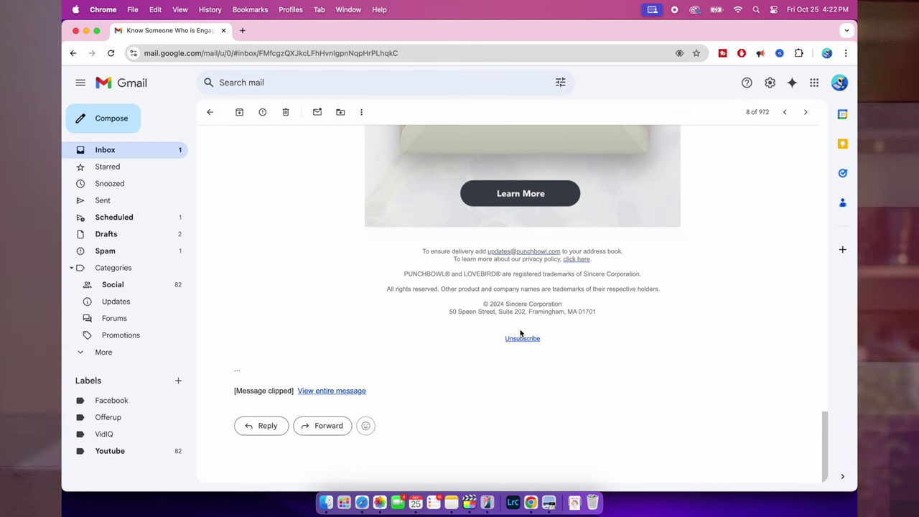
{"action": "left_click", "coordinate": [522, 338]}
{"action": "scroll", "coordinate": [524, 316], "scroll_direction": "up", "scroll_amount": 20}
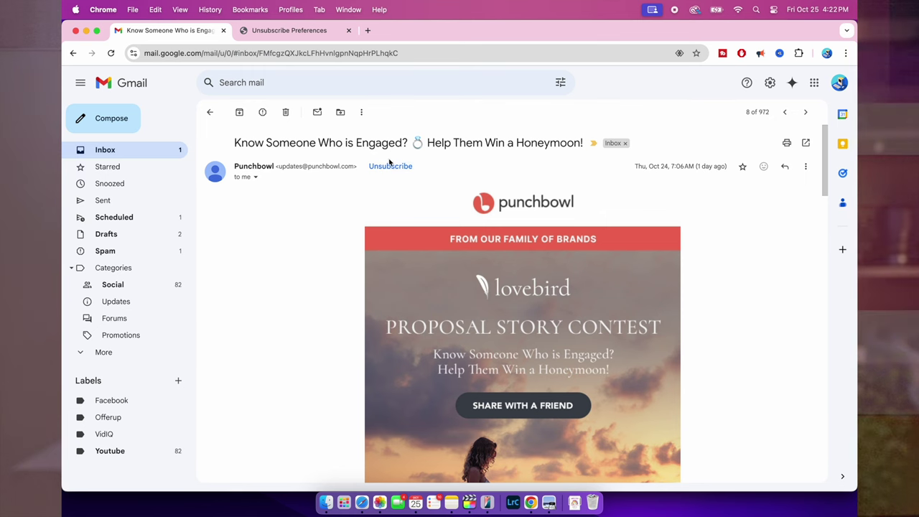
{"action": "left_click", "coordinate": [381, 167]}
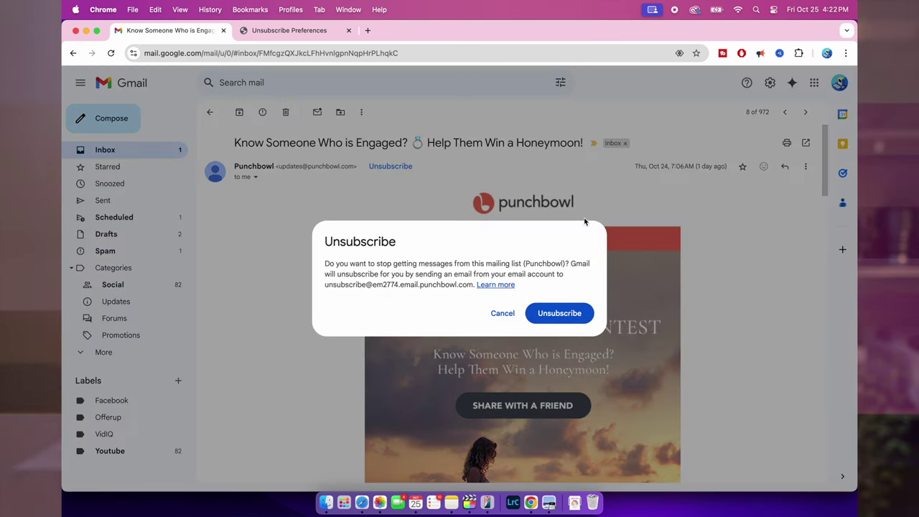
{"action": "left_click", "coordinate": [560, 314]}
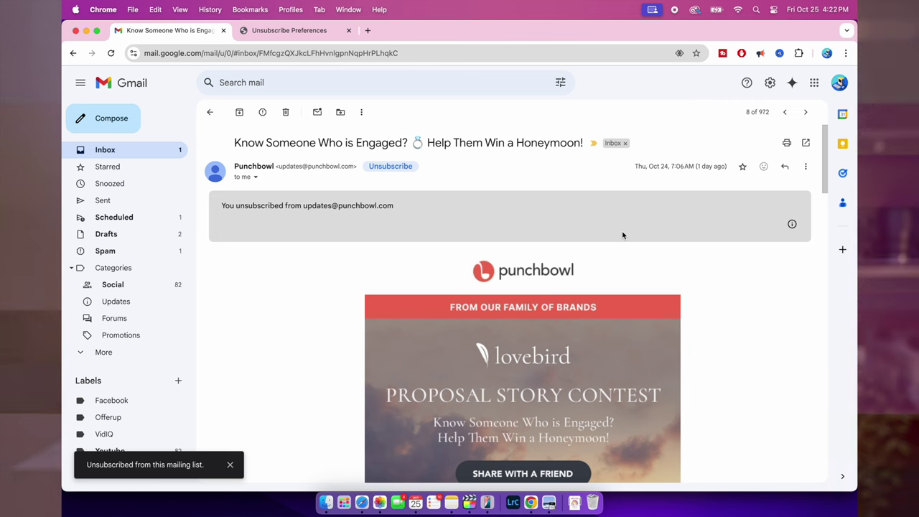
- Block the Punchbowl sender so its messages go to Spam
{"action": "left_click", "coordinate": [805, 167]}
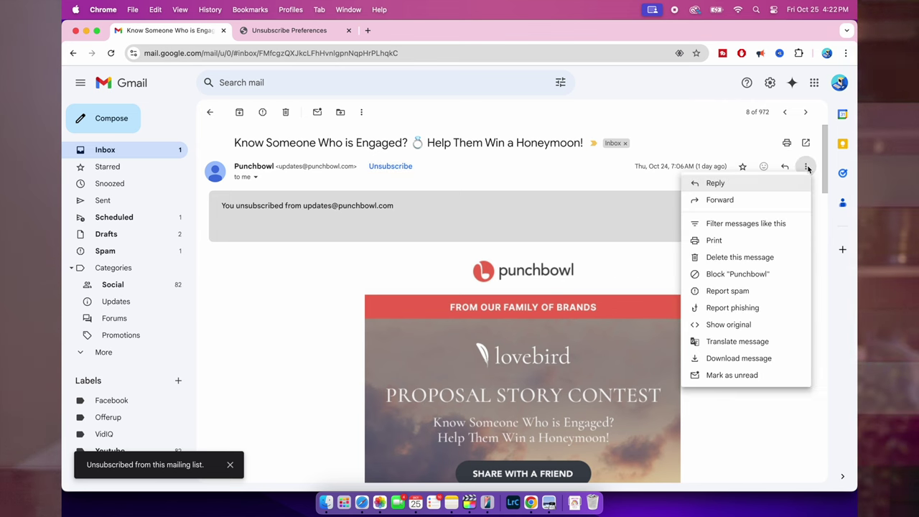
{"action": "left_click", "coordinate": [740, 274]}
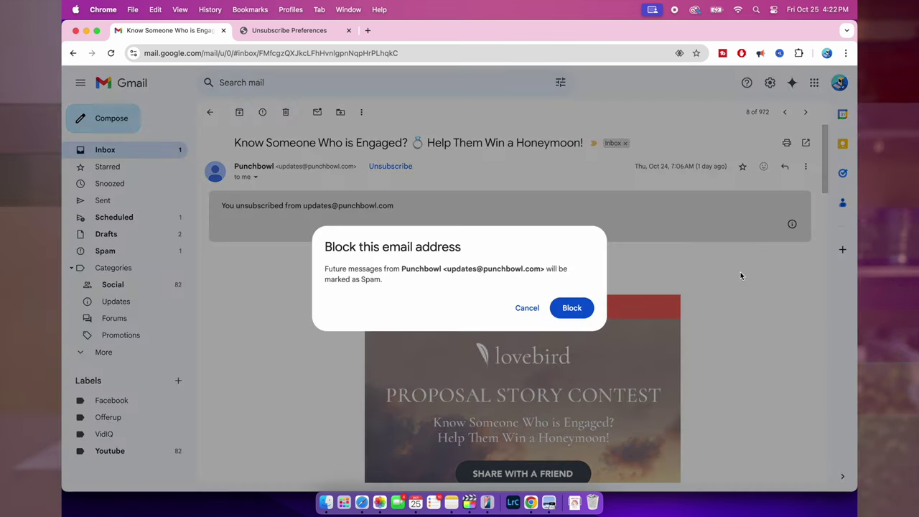
{"action": "left_click", "coordinate": [571, 308]}
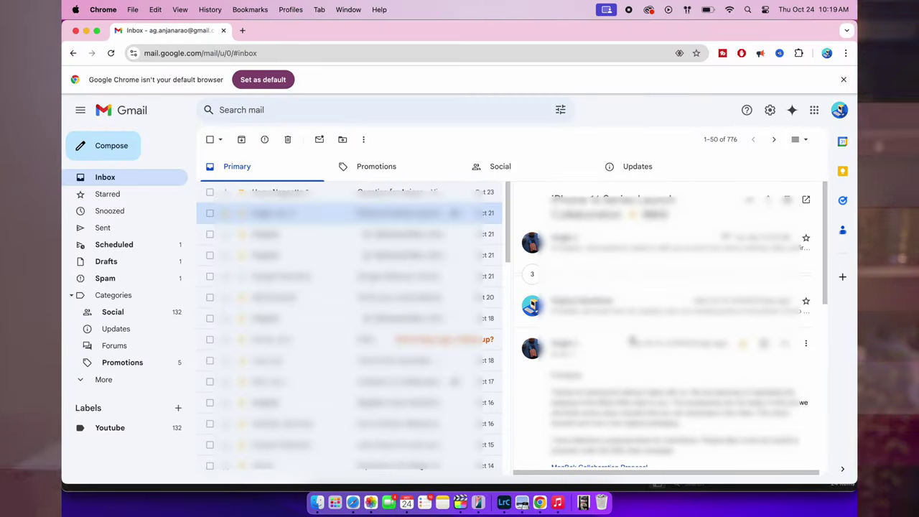
- Open the shipment email from the inbox list
{"action": "left_click_drag", "start_coordinate": [373, 262], "coordinate": [380, 270]}
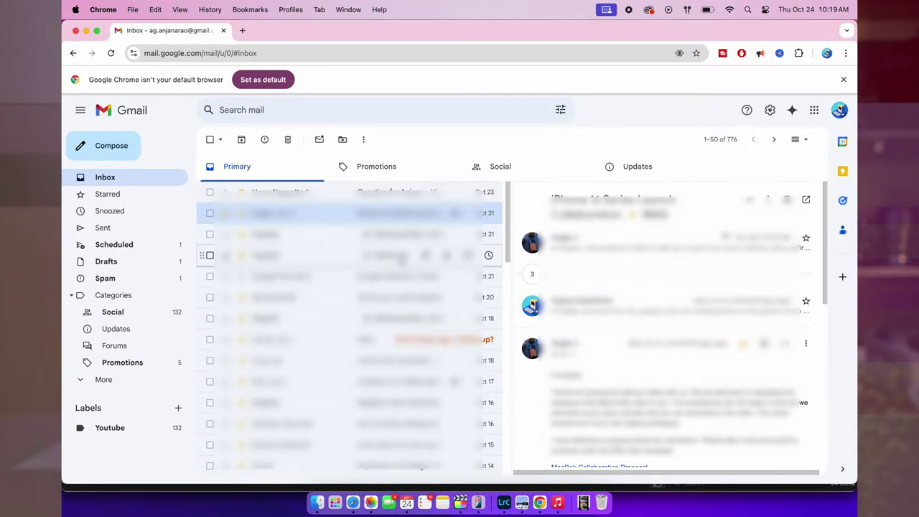
{"action": "left_click", "coordinate": [345, 234]}
{"action": "scroll", "coordinate": [661, 386], "scroll_direction": "down", "scroll_amount": 10}
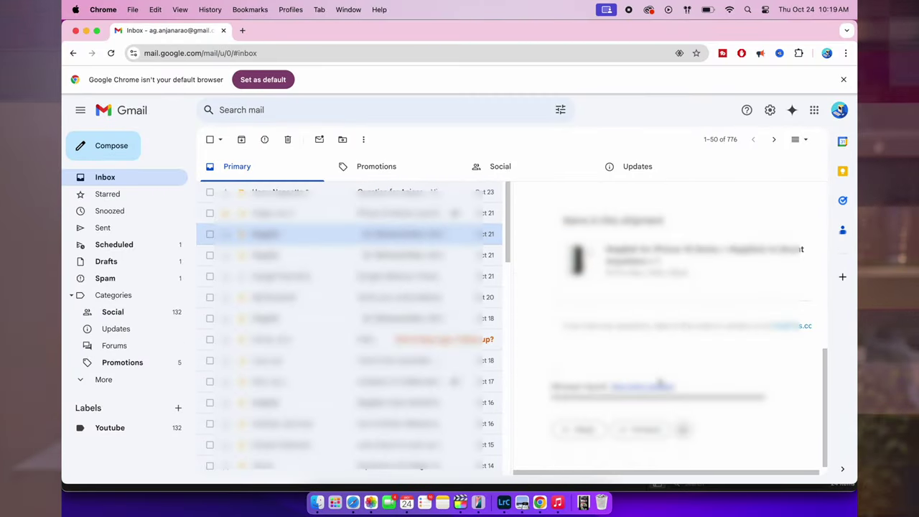
{"action": "scroll", "coordinate": [660, 383], "scroll_direction": "up", "scroll_amount": 10}
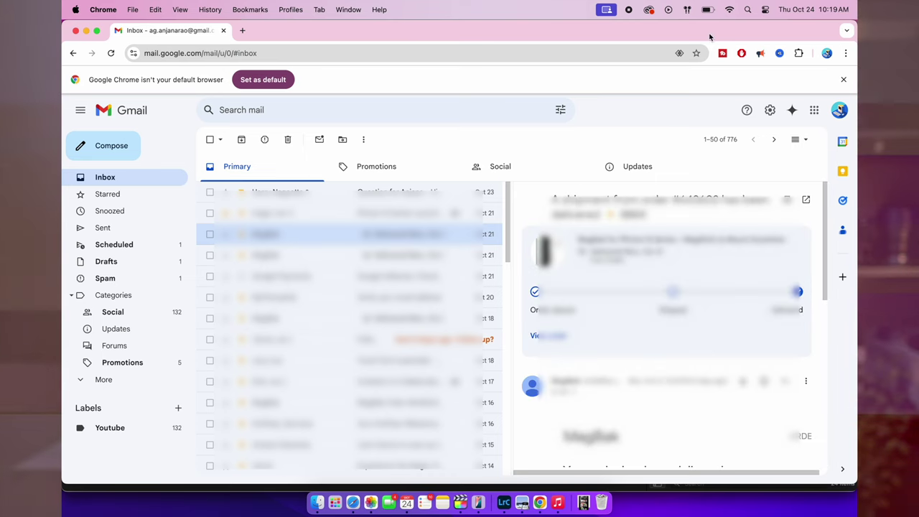
- Set the reading pane to Right of inbox in quick settings
{"action": "left_click", "coordinate": [770, 110]}
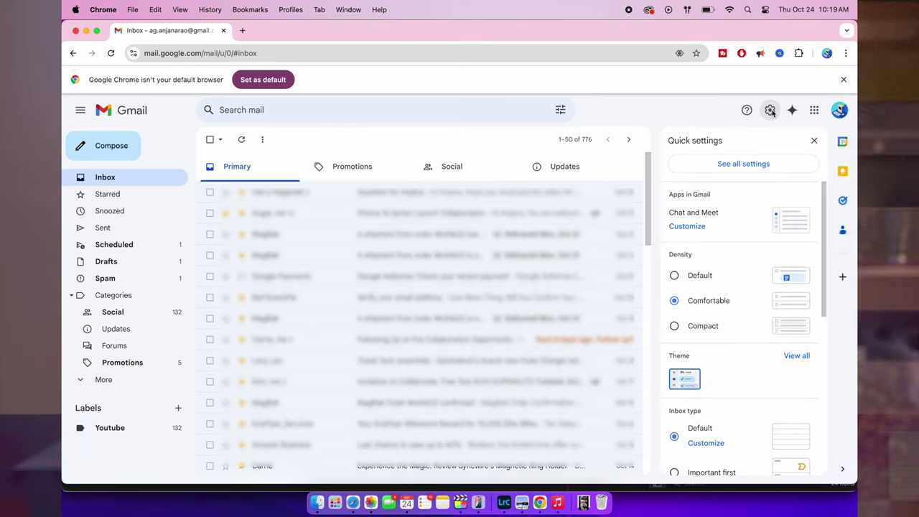
{"action": "scroll", "coordinate": [728, 339], "scroll_direction": "down", "scroll_amount": 5}
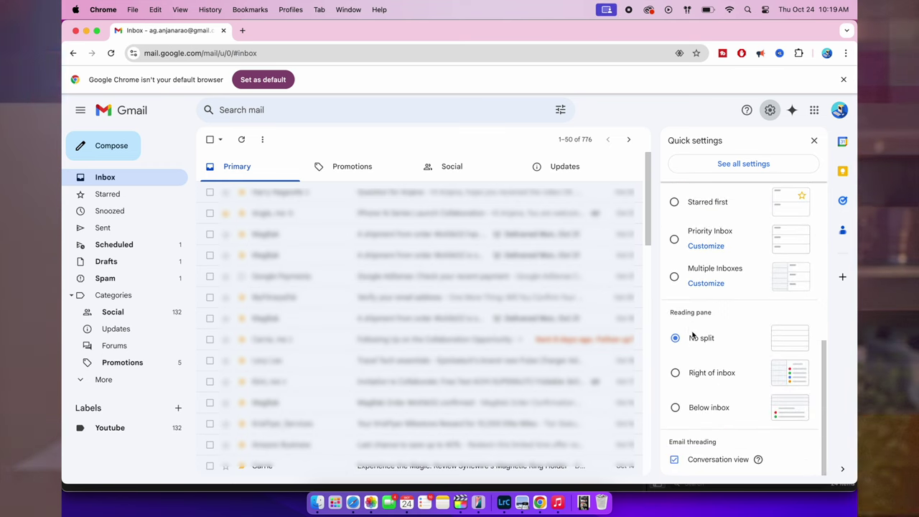
{"action": "left_click", "coordinate": [676, 373]}
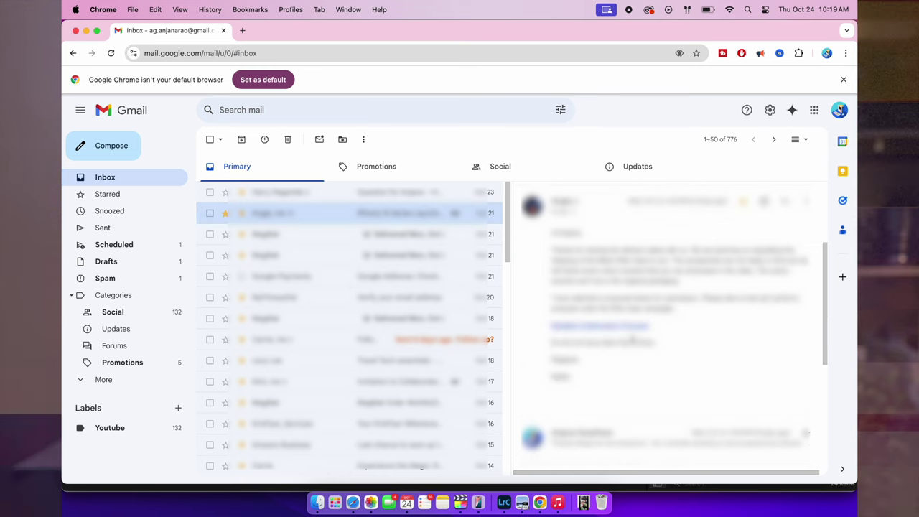
{"action": "scroll", "coordinate": [632, 338], "scroll_direction": "up", "scroll_amount": 5}
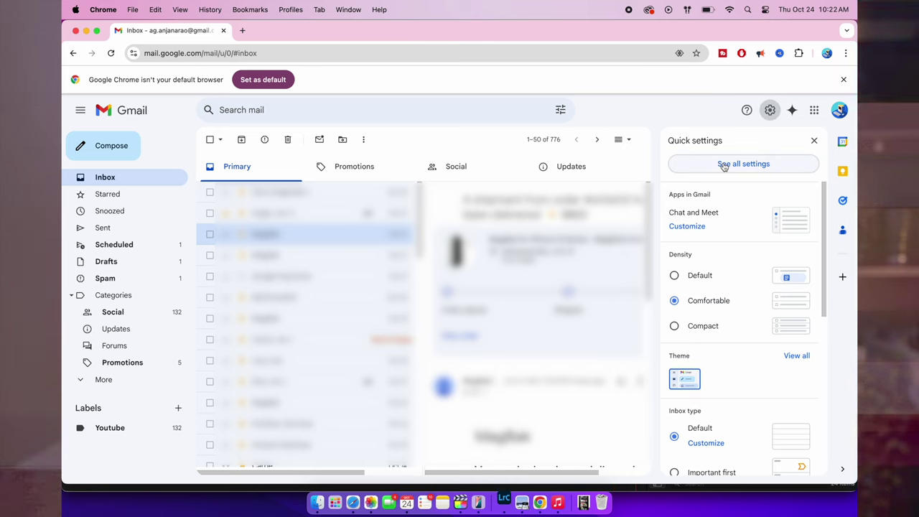
- Turn the vacation responder on, first day October 31, and enable a last day
{"action": "left_click", "coordinate": [724, 165]}
{"action": "scroll", "coordinate": [483, 342], "scroll_direction": "down", "scroll_amount": 20}
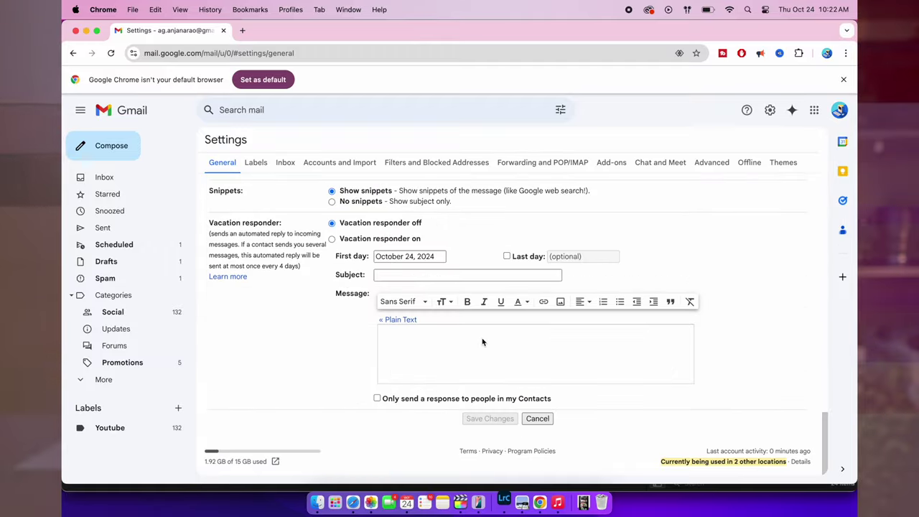
{"action": "left_click", "coordinate": [332, 239]}
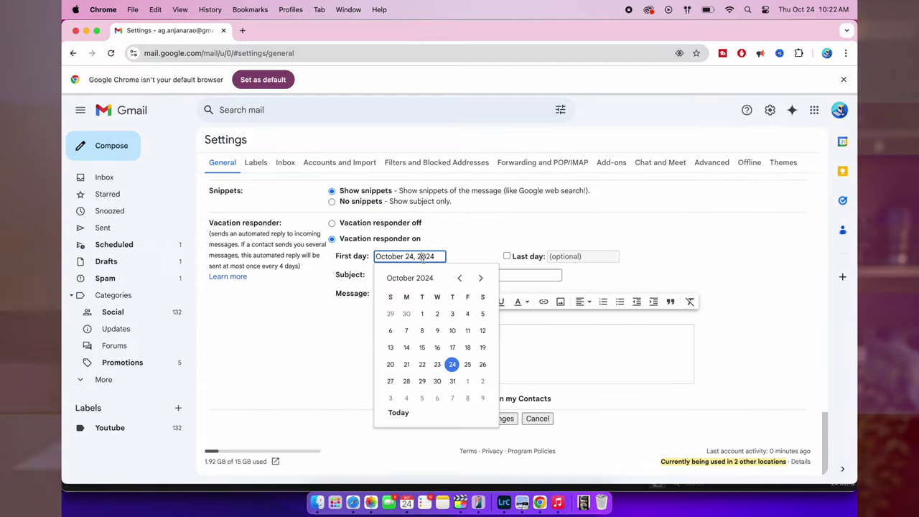
{"action": "left_click", "coordinate": [452, 382]}
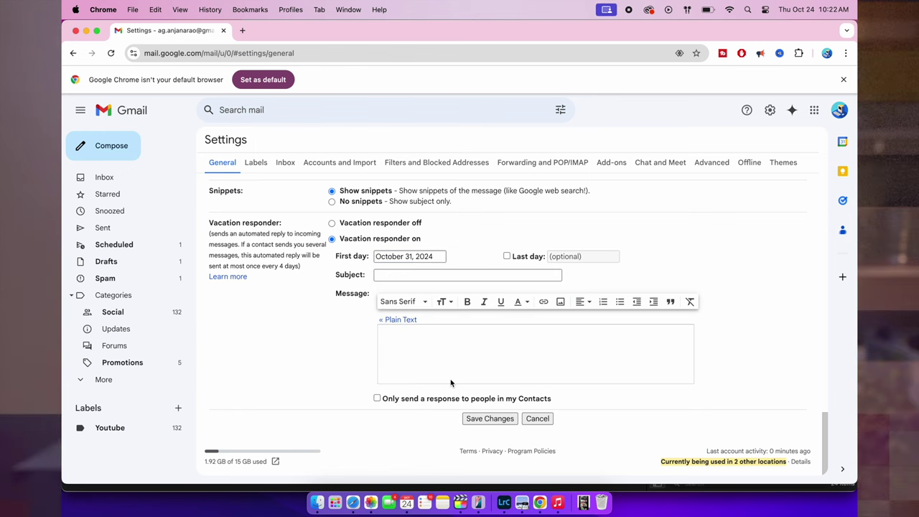
{"action": "left_click", "coordinate": [567, 256]}
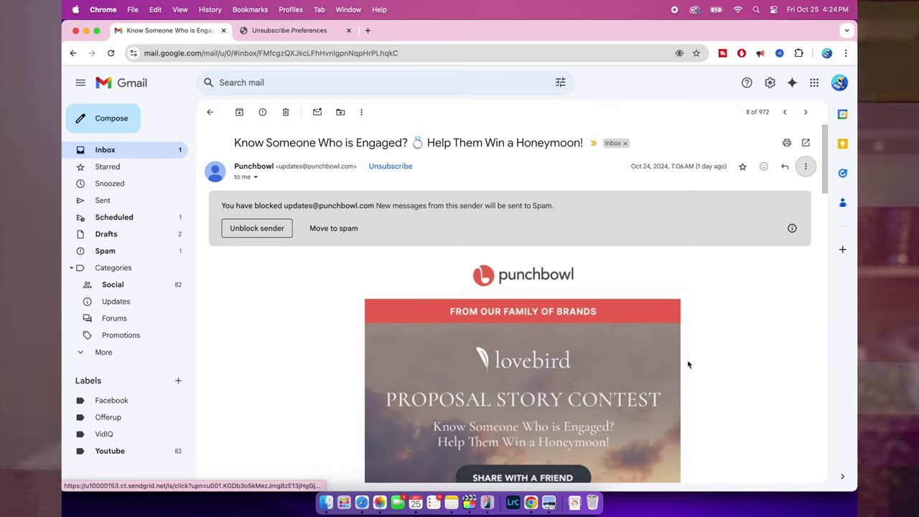
- Enable Templates in the Advanced settings and save the changes
{"action": "left_click", "coordinate": [770, 83]}
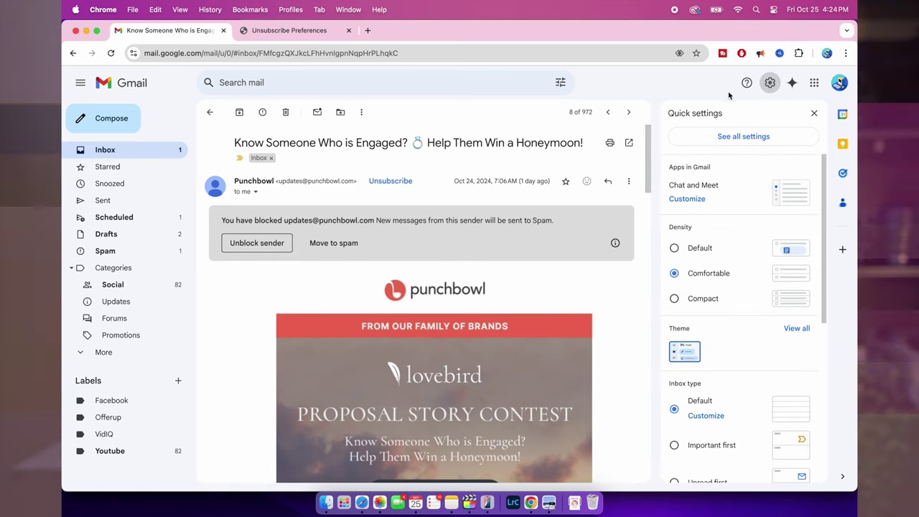
{"action": "left_click", "coordinate": [723, 138]}
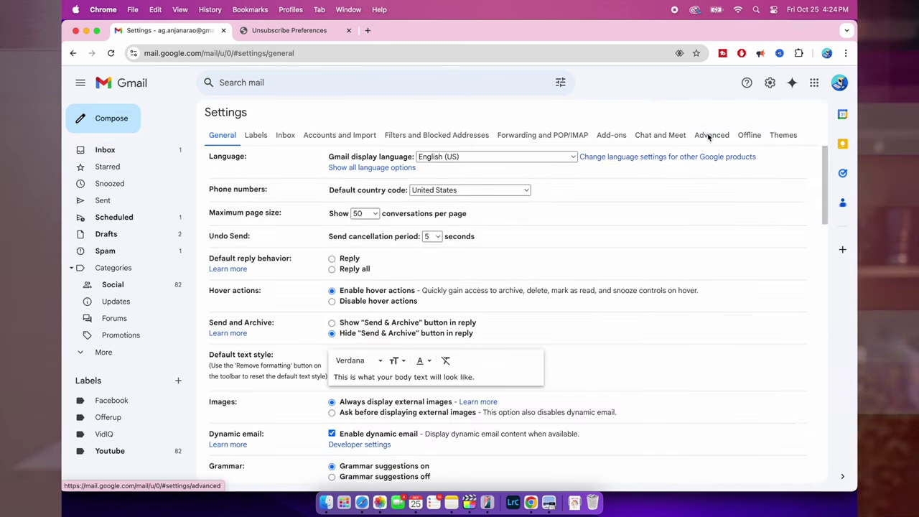
{"action": "left_click", "coordinate": [712, 135]}
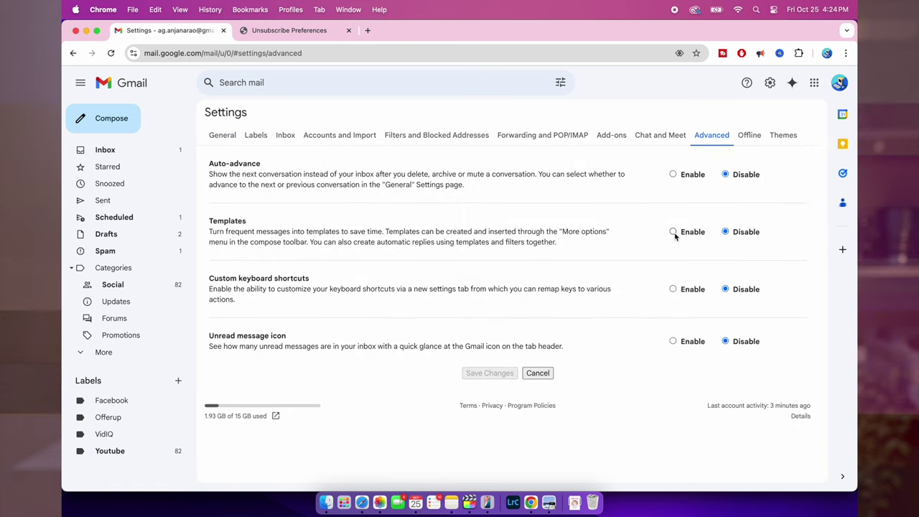
{"action": "left_click", "coordinate": [501, 379]}
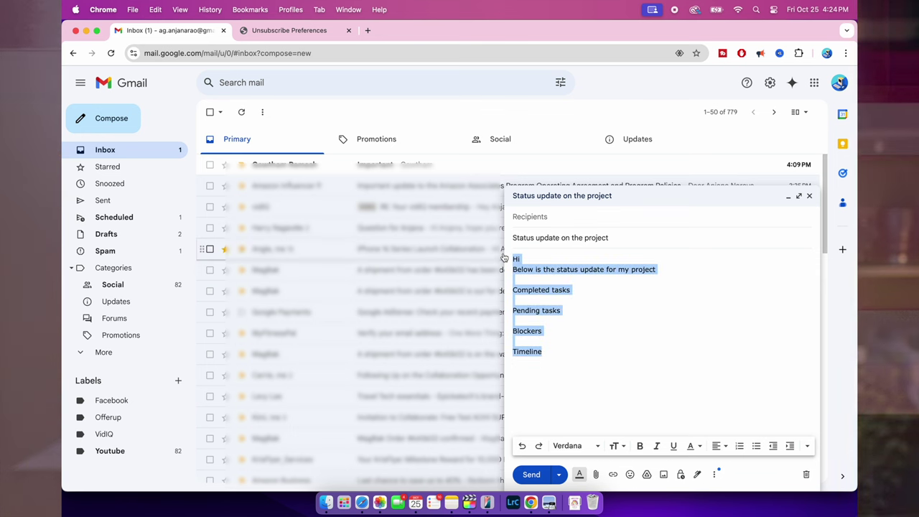
- Insert the 'Status update on the project' template into the new draft
{"action": "left_click", "coordinate": [607, 340]}
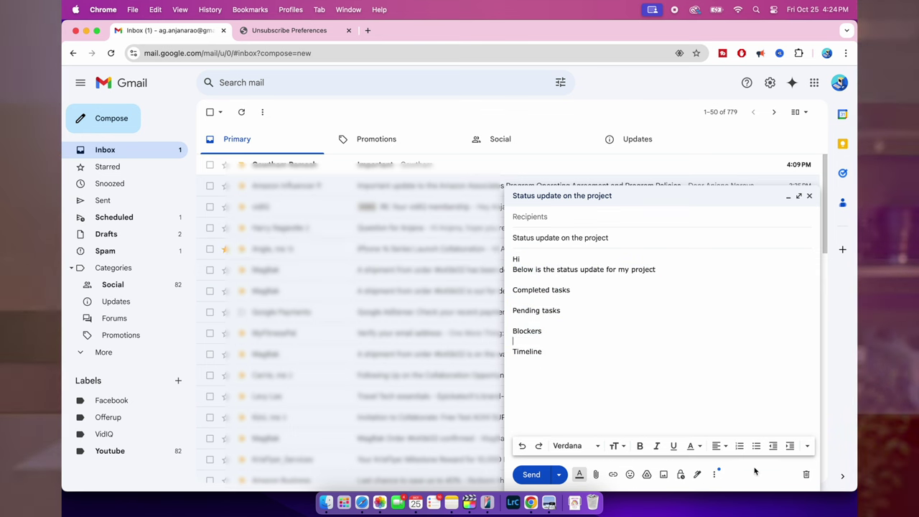
{"action": "mouse_move", "coordinate": [757, 357]}
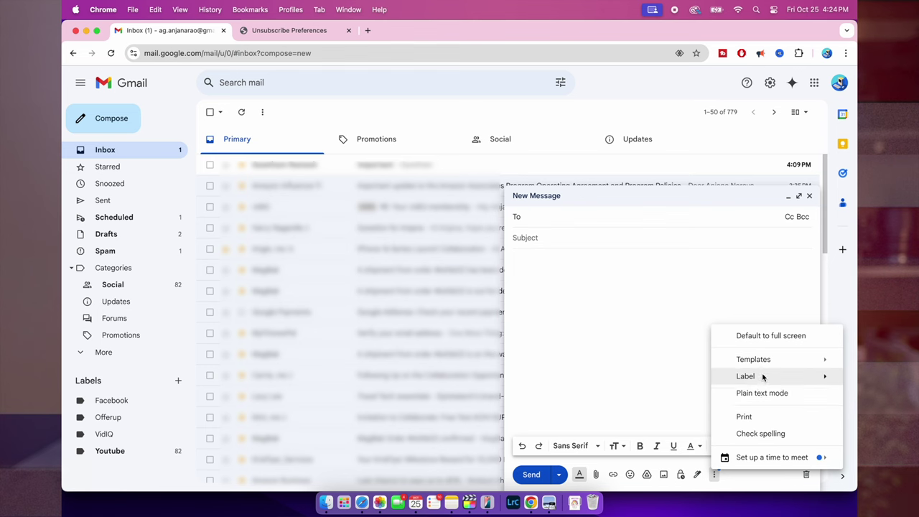
{"action": "mouse_move", "coordinate": [753, 359]}
{"action": "left_click", "coordinate": [674, 378]}
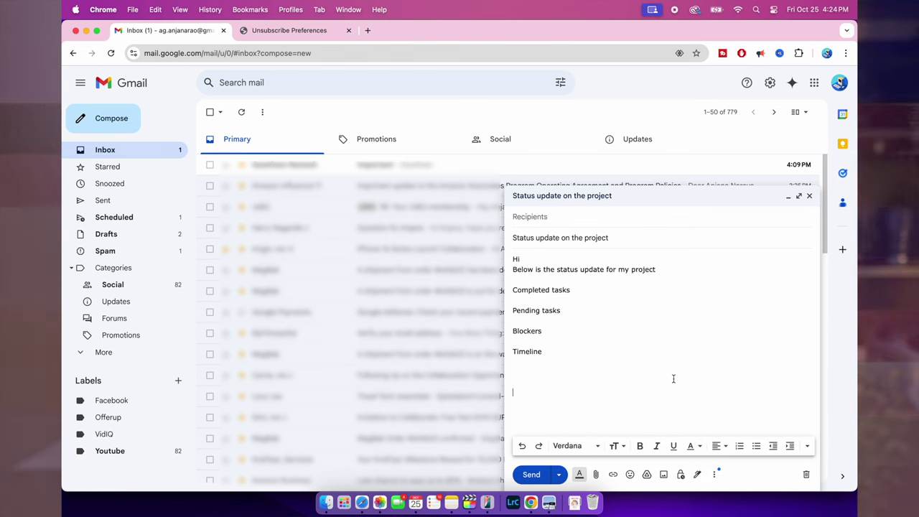